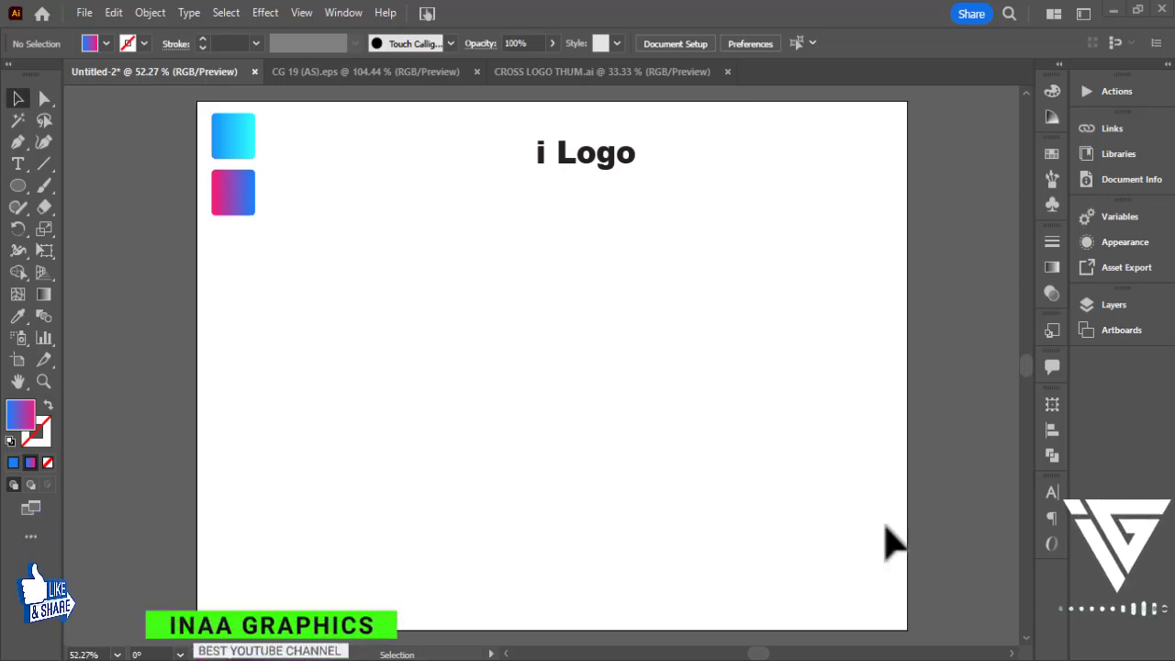
Draw a tall rectangle below the title with no fill and a black stroke.
{"action": "left_click_drag", "start_coordinate": [18, 186], "coordinate": [78, 183]}
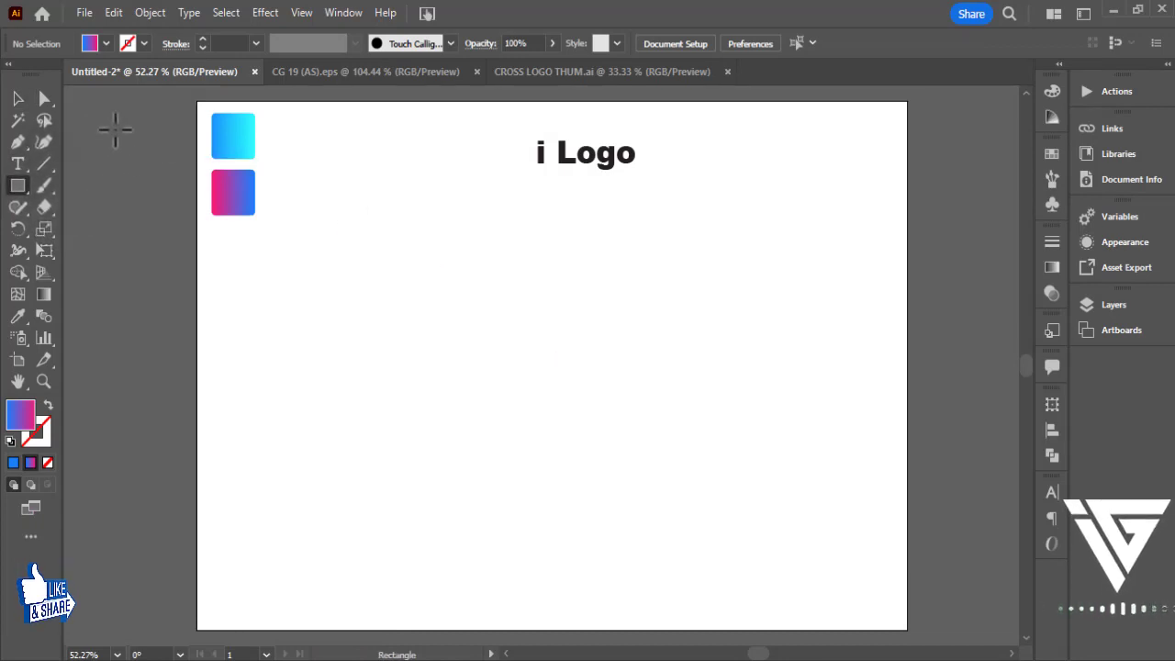
{"action": "left_click", "coordinate": [103, 43]}
{"action": "left_click", "coordinate": [49, 75]}
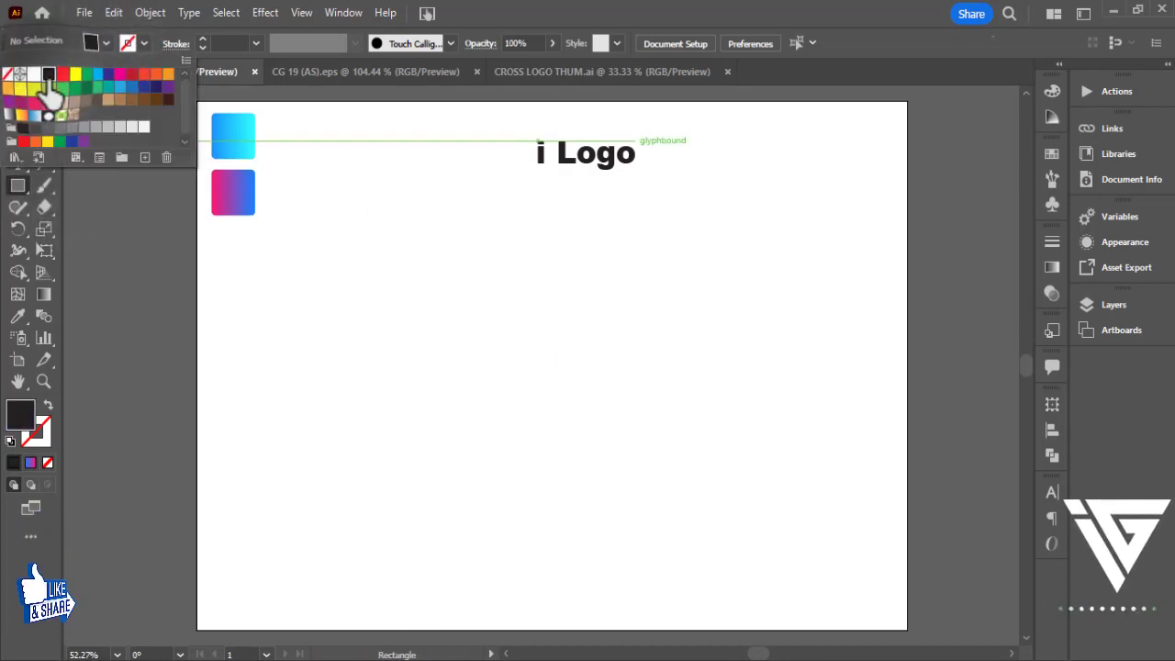
{"action": "left_click", "coordinate": [99, 44]}
{"action": "left_click", "coordinate": [100, 44]}
{"action": "left_click", "coordinate": [11, 74]}
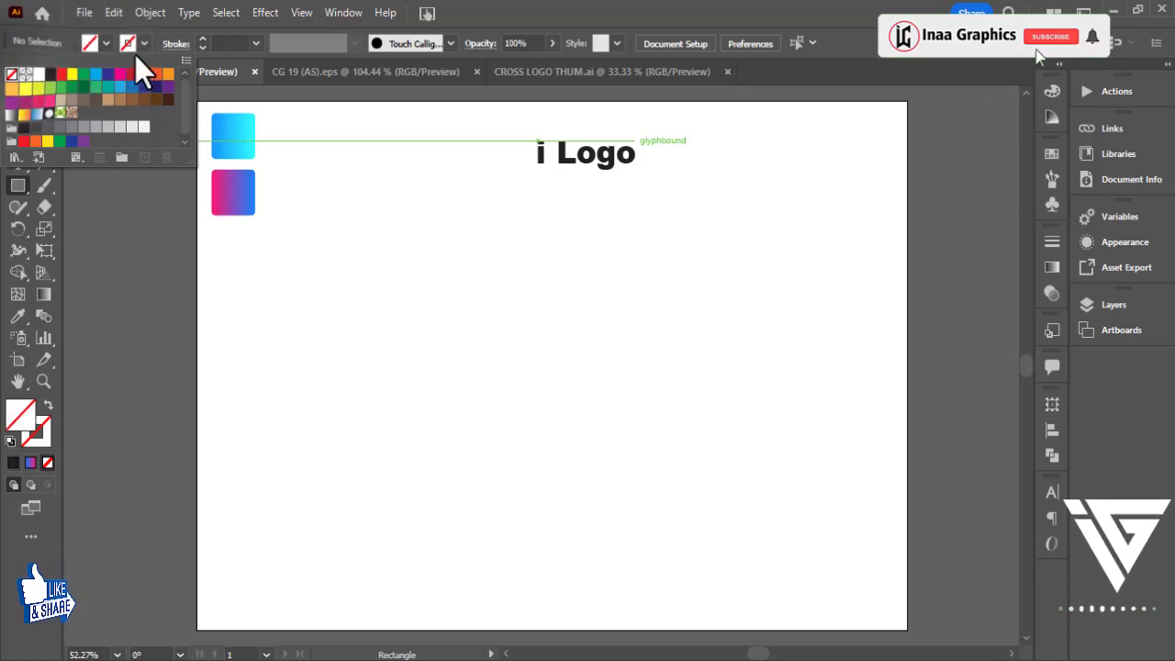
{"action": "left_click", "coordinate": [143, 43]}
{"action": "left_click", "coordinate": [144, 43]}
{"action": "left_click", "coordinate": [48, 75]}
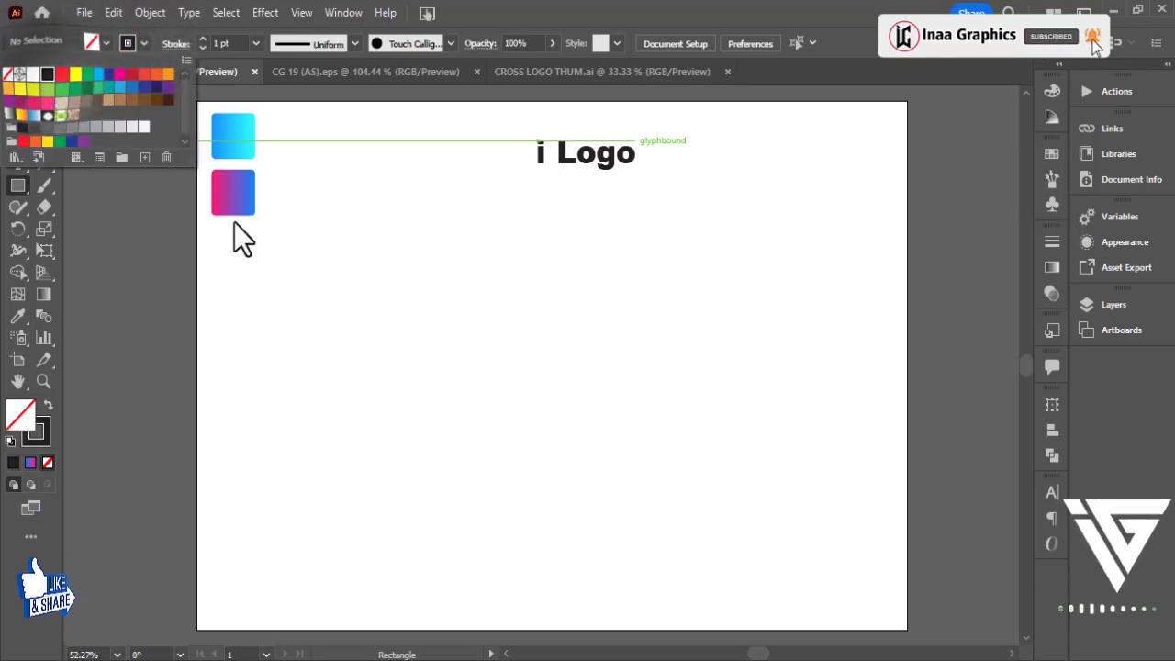
{"action": "left_click", "coordinate": [503, 318]}
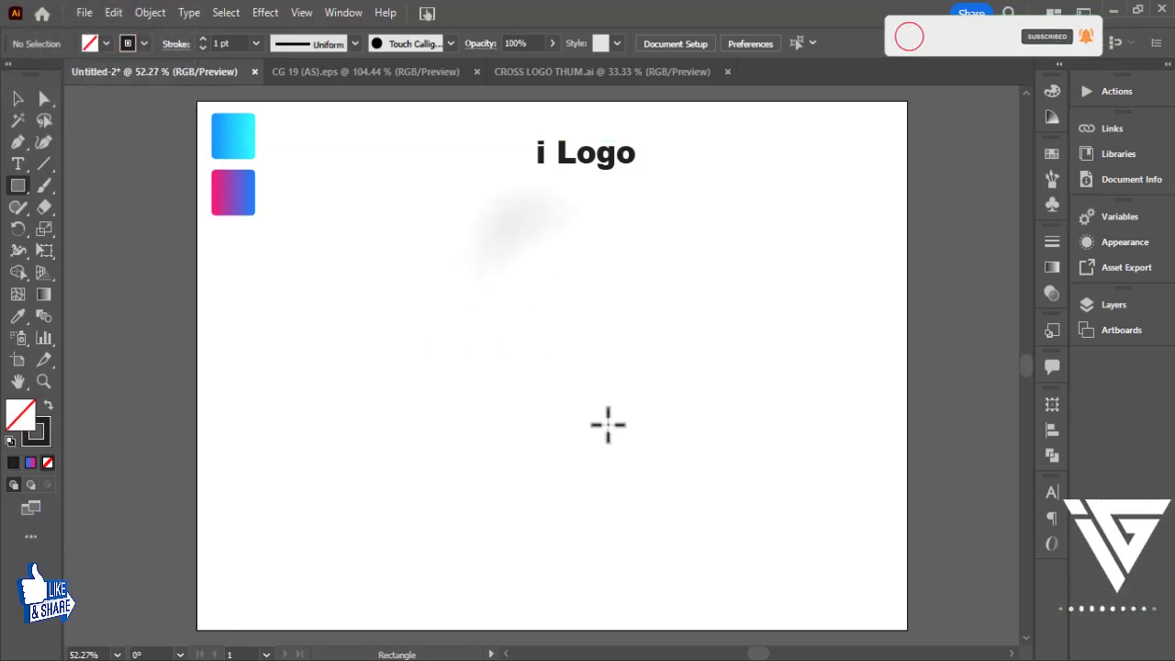
{"action": "mouse_move", "coordinate": [531, 252]}
{"action": "left_mouse_down"}
{"action": "mouse_move", "coordinate": [609, 475]}
{"action": "mouse_move", "coordinate": [602, 463]}
{"action": "left_mouse_up"}
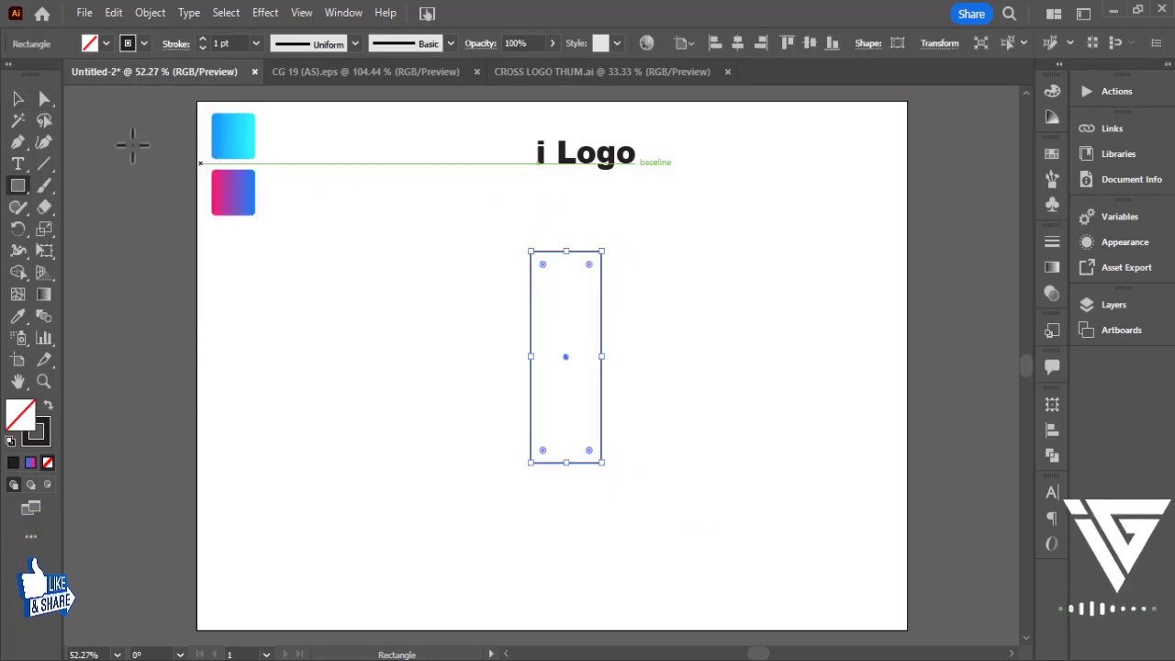
Round the rectangle's corners into a pill and thicken its stroke to 18 pt.
{"action": "left_click", "coordinate": [46, 99]}
{"action": "left_click_drag", "start_coordinate": [543, 265], "coordinate": [679, 314]}
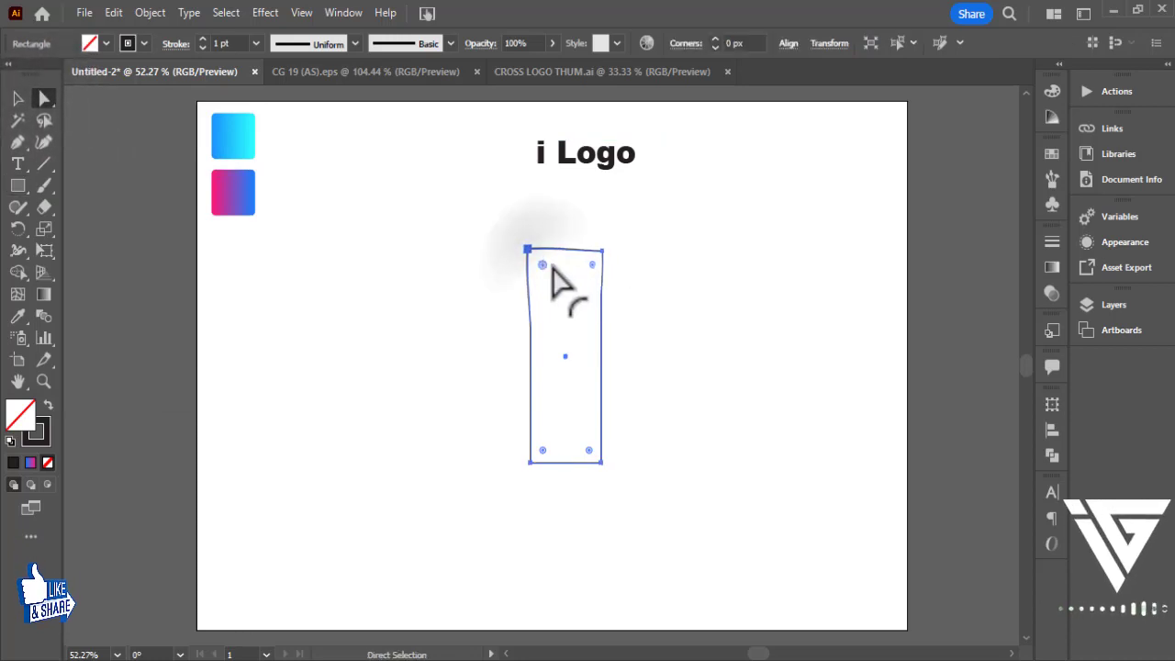
{"action": "left_click", "coordinate": [254, 44]}
{"action": "left_click", "coordinate": [281, 289]}
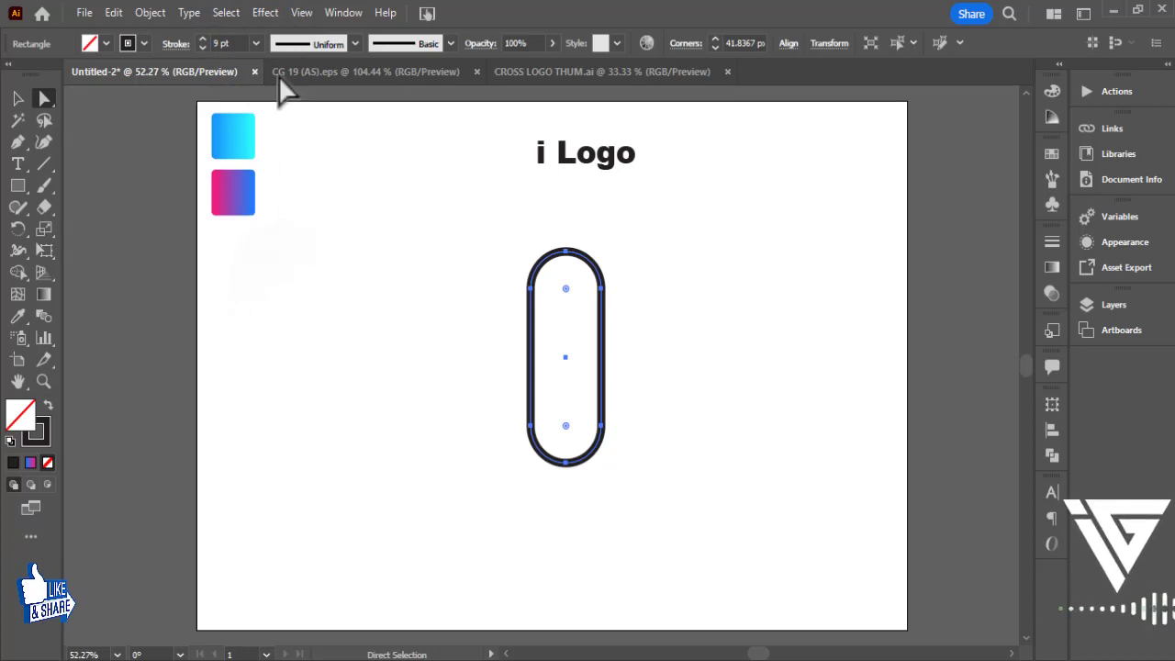
{"action": "left_click", "coordinate": [257, 44]}
{"action": "left_click", "coordinate": [280, 341]}
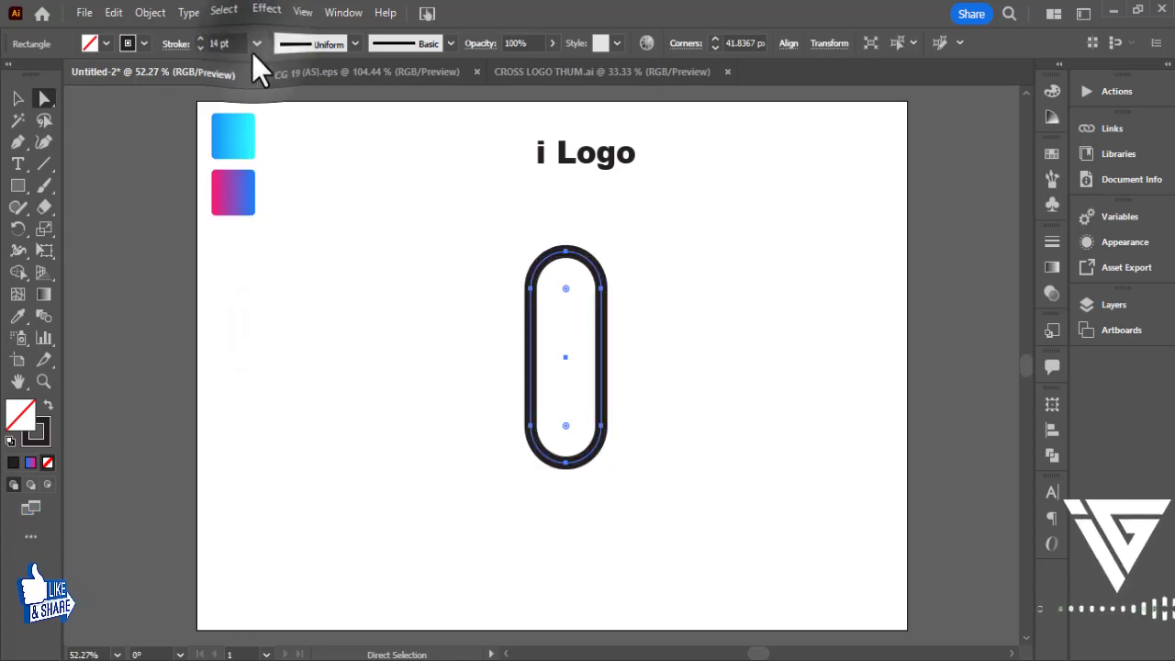
{"action": "left_click", "coordinate": [256, 44]}
{"action": "left_click", "coordinate": [278, 378]}
{"action": "left_click", "coordinate": [345, 259]}
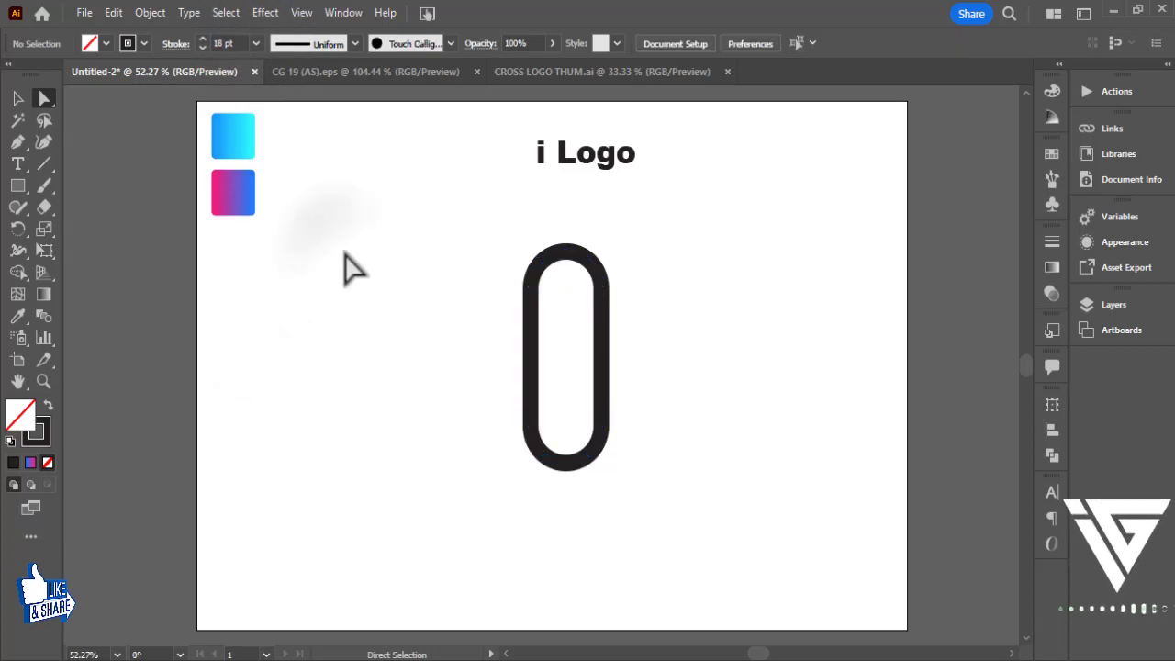
Expand the pill outline into a solid shape with Object > Expand.
{"action": "left_click_drag", "start_coordinate": [340, 293], "coordinate": [690, 412]}
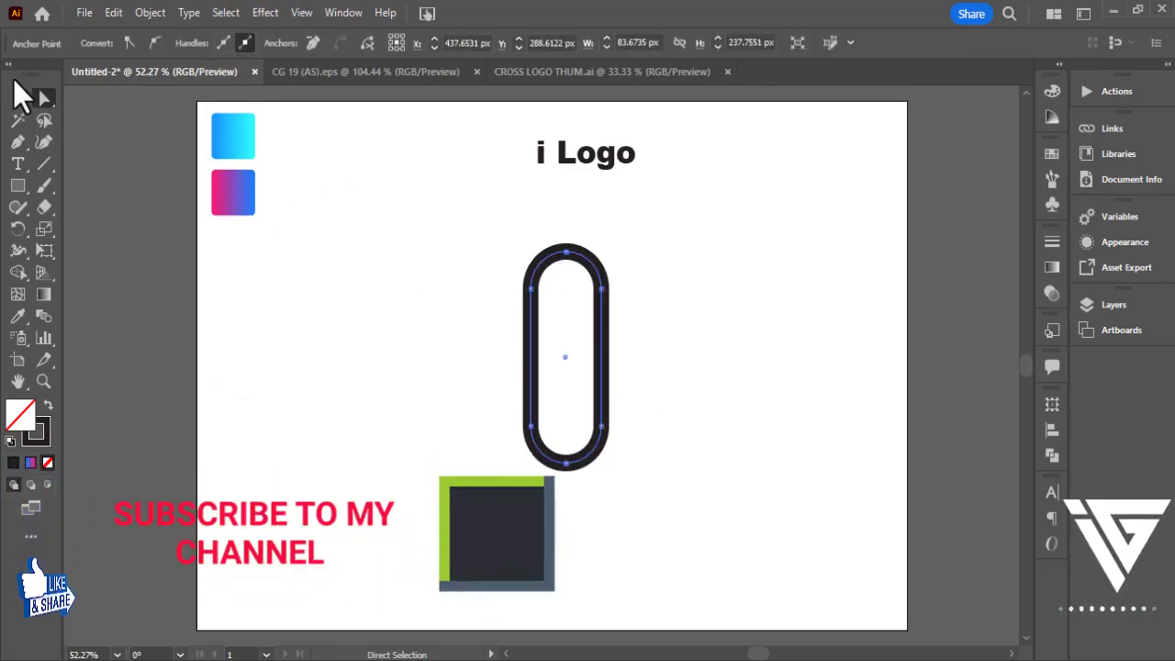
{"action": "left_click", "coordinate": [19, 98]}
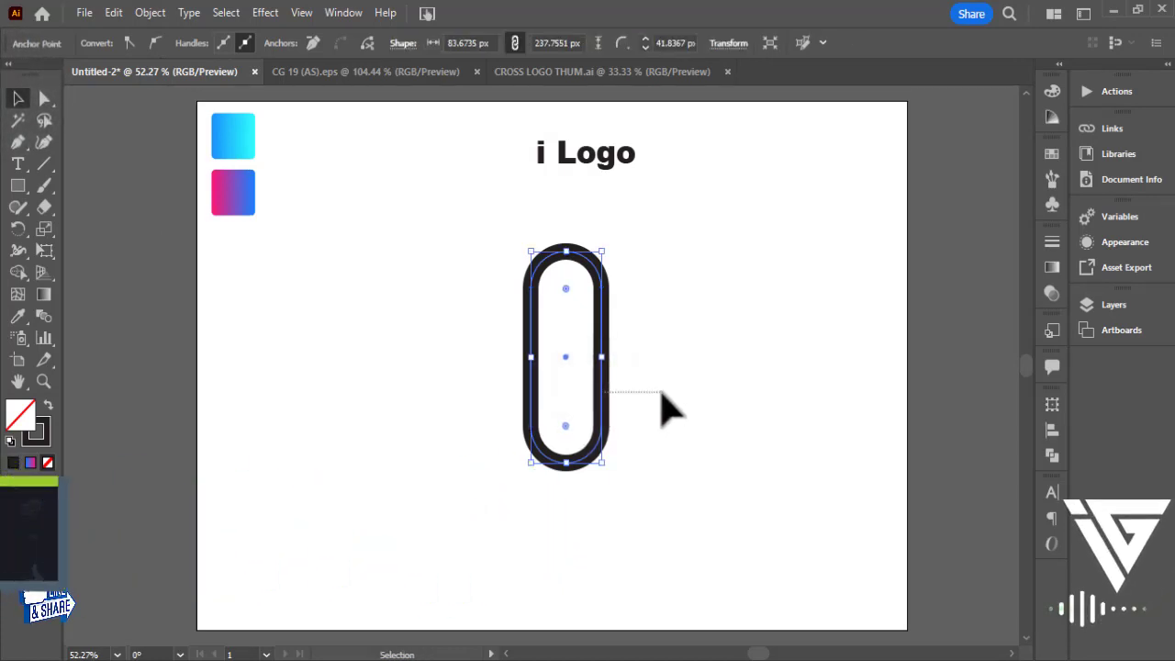
{"action": "left_click", "coordinate": [608, 407]}
{"action": "left_click", "coordinate": [609, 394]}
{"action": "left_click", "coordinate": [655, 375]}
{"action": "left_click", "coordinate": [588, 404]}
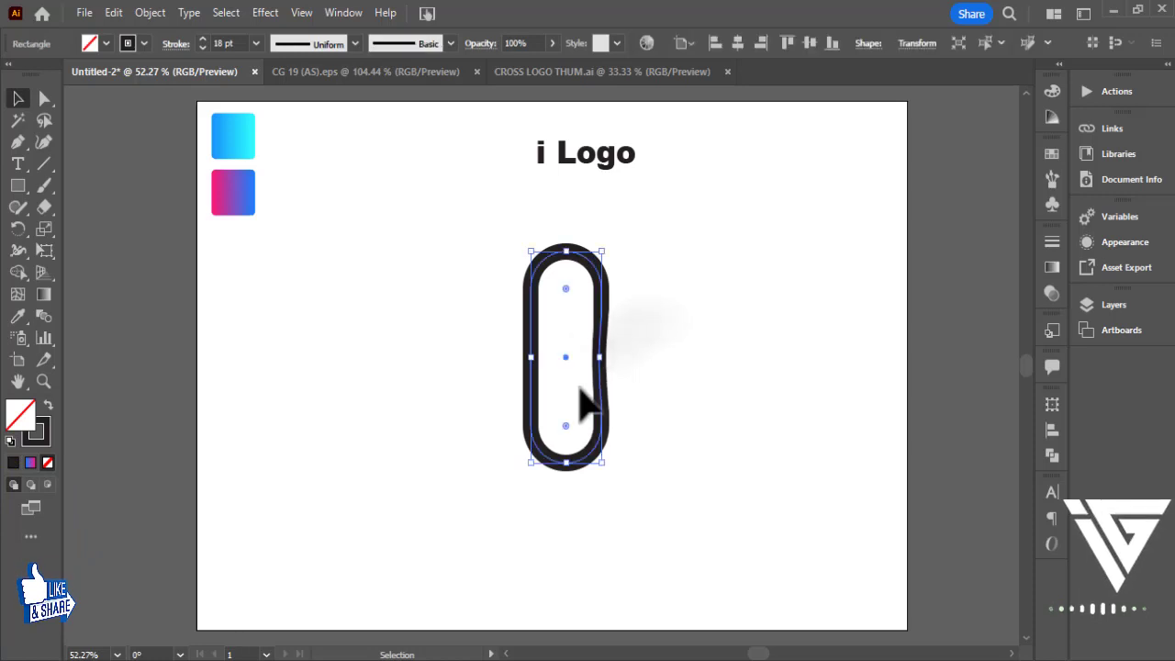
{"action": "left_click", "coordinate": [157, 19]}
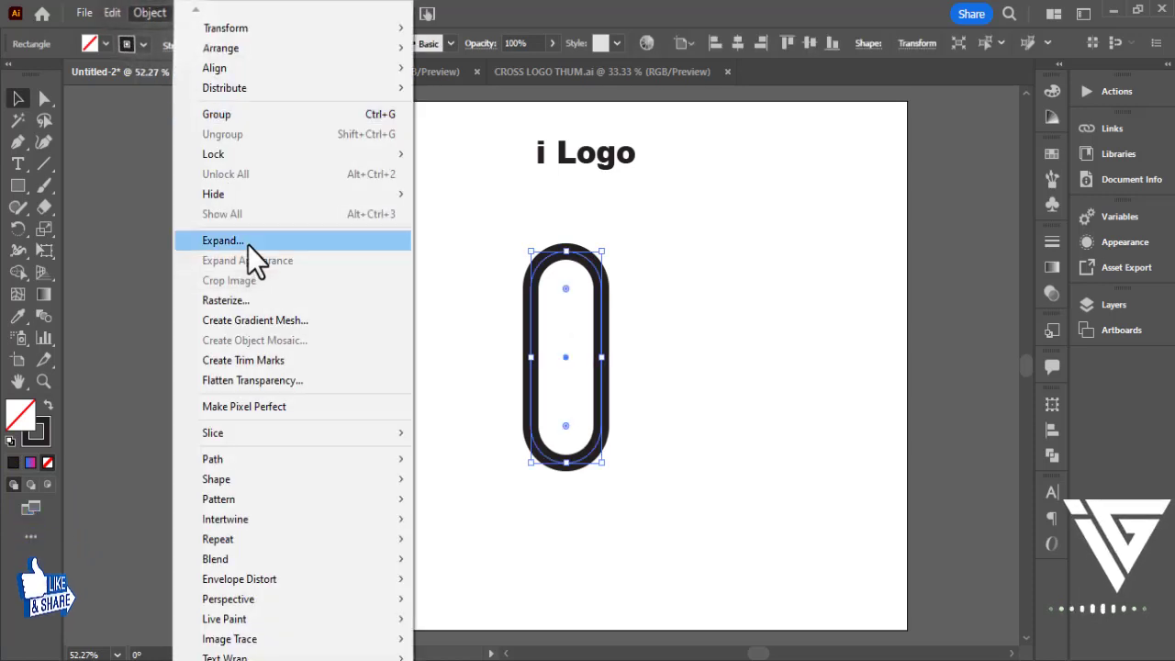
{"action": "left_click", "coordinate": [248, 241]}
{"action": "left_click", "coordinate": [547, 443]}
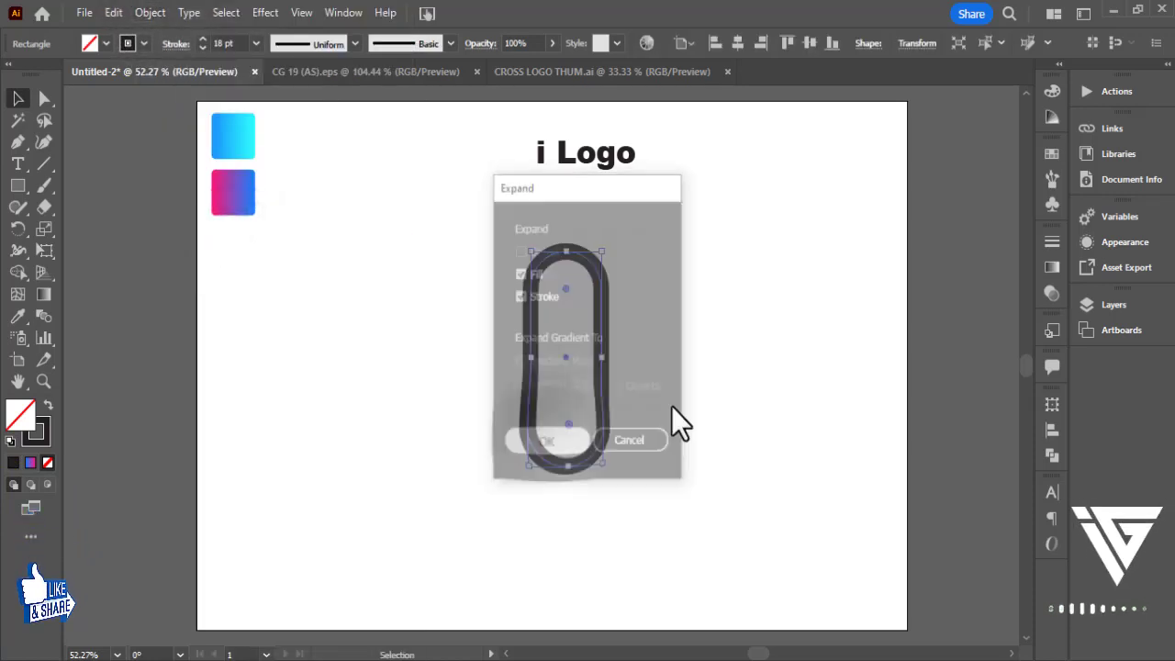
{"action": "left_click", "coordinate": [720, 307]}
Alt-drag an overlapping copy of the pill to the right and lower both pills.
{"action": "left_click_drag", "start_coordinate": [606, 376], "coordinate": [656, 386]}
{"action": "left_click", "coordinate": [730, 360]}
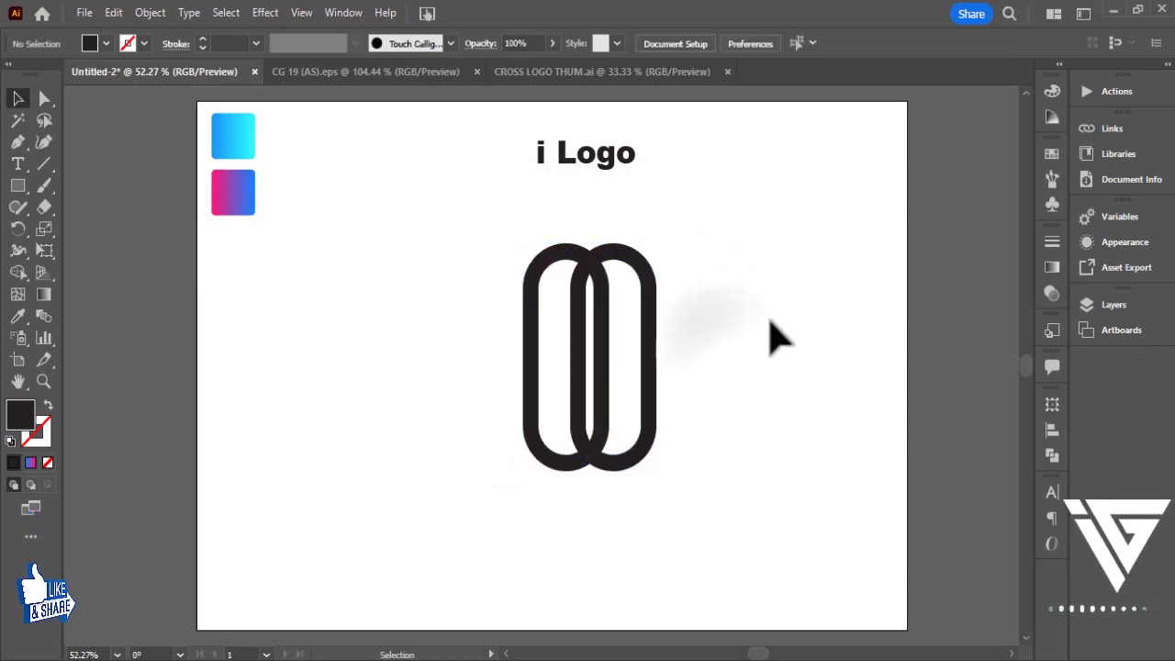
{"action": "mouse_move", "coordinate": [769, 337]}
{"action": "left_mouse_down"}
{"action": "mouse_move", "coordinate": [616, 394]}
{"action": "mouse_move", "coordinate": [608, 409]}
{"action": "left_mouse_up"}
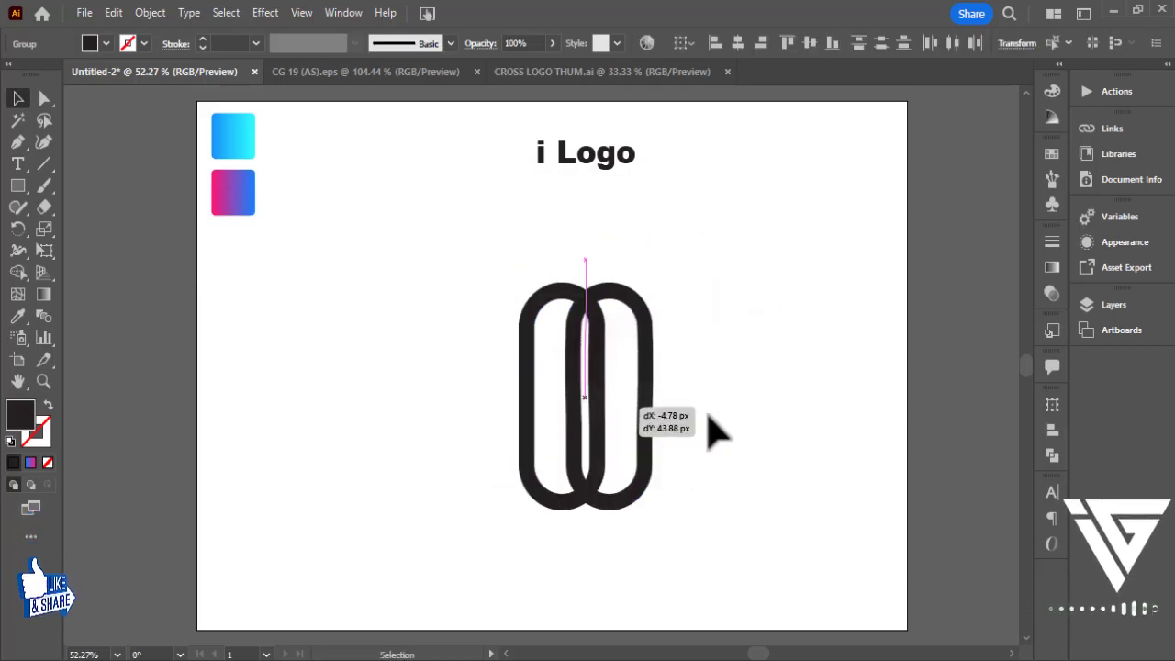
{"action": "left_click", "coordinate": [751, 413]}
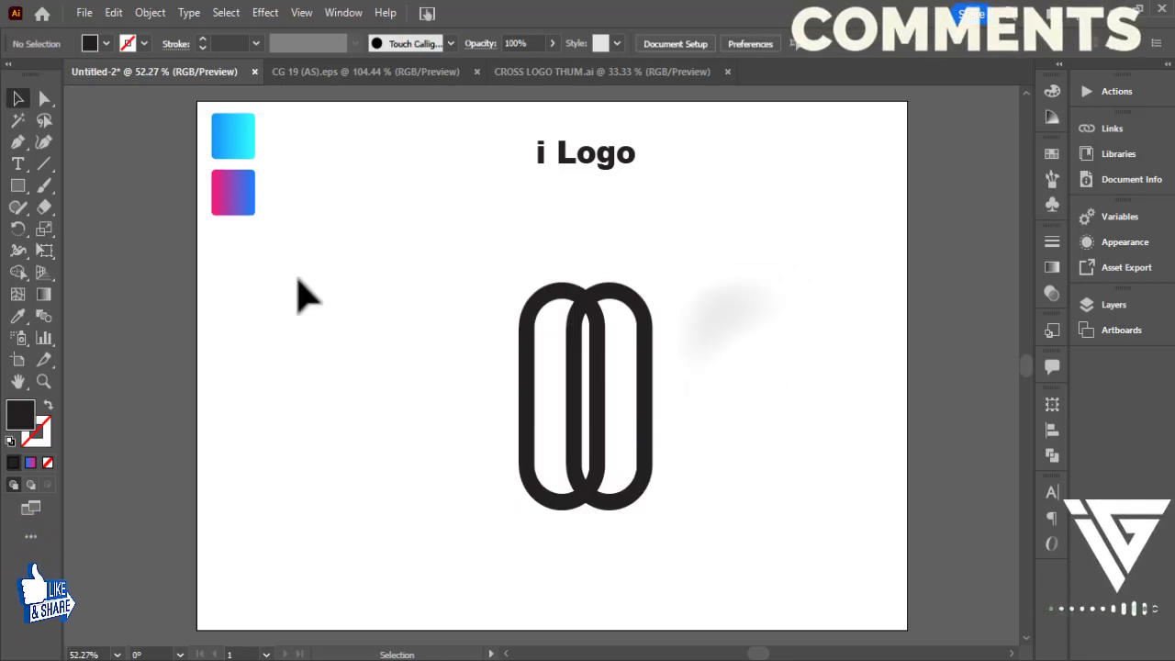
{"action": "right_click", "coordinate": [17, 185]}
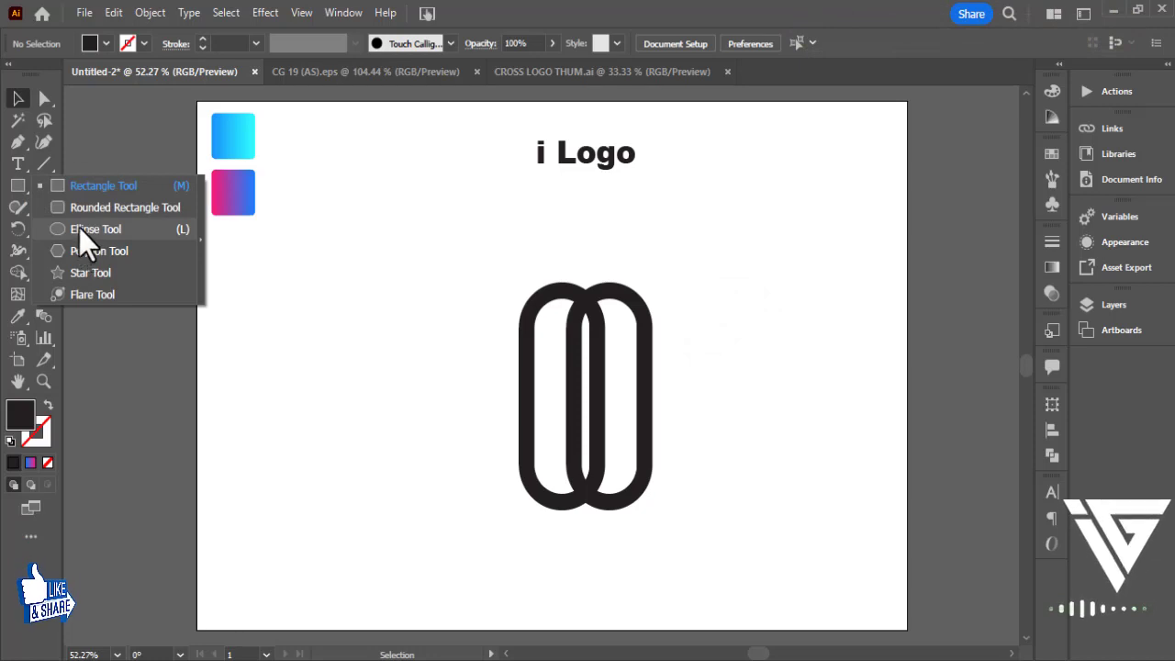
Draw a circle left of the pills with no fill and a 16 pt black stroke.
{"action": "left_click", "coordinate": [79, 228]}
{"action": "left_click_drag", "start_coordinate": [321, 281], "coordinate": [365, 331]}
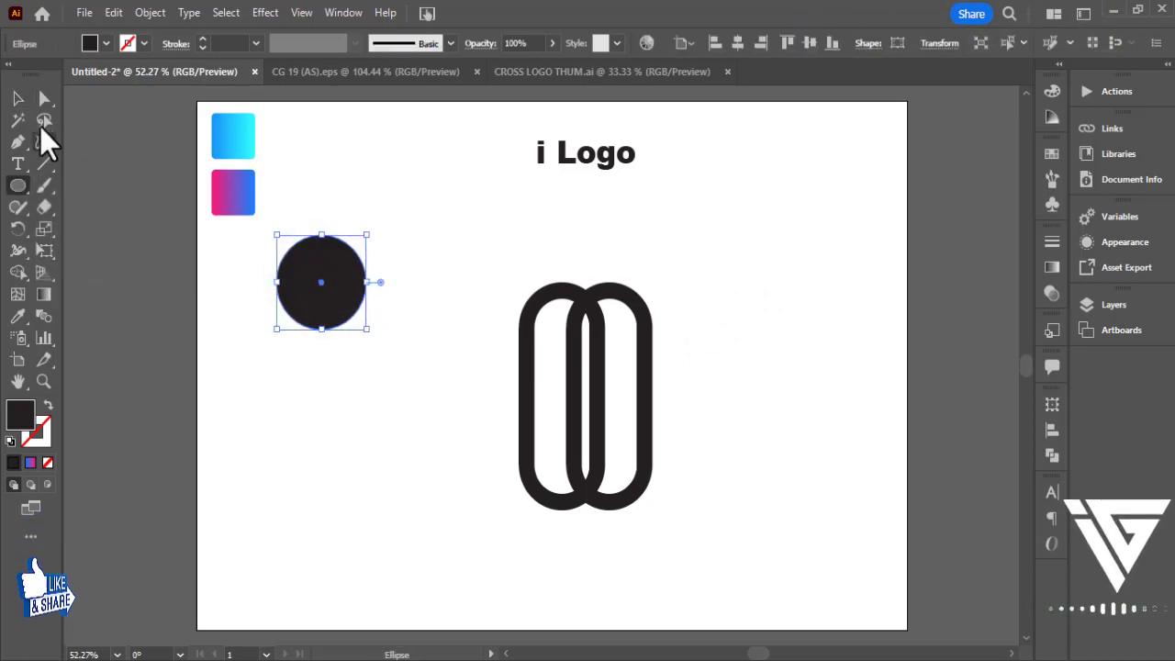
{"action": "left_click", "coordinate": [17, 98]}
{"action": "left_click", "coordinate": [107, 43]}
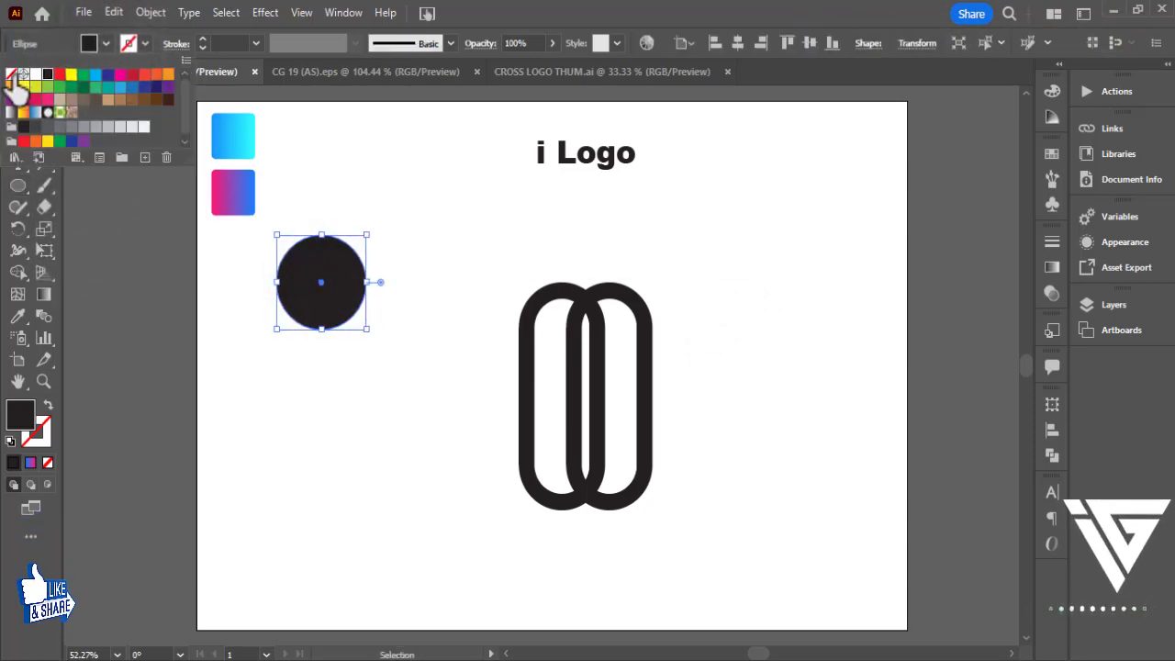
{"action": "left_click", "coordinate": [11, 74]}
{"action": "left_click", "coordinate": [140, 43]}
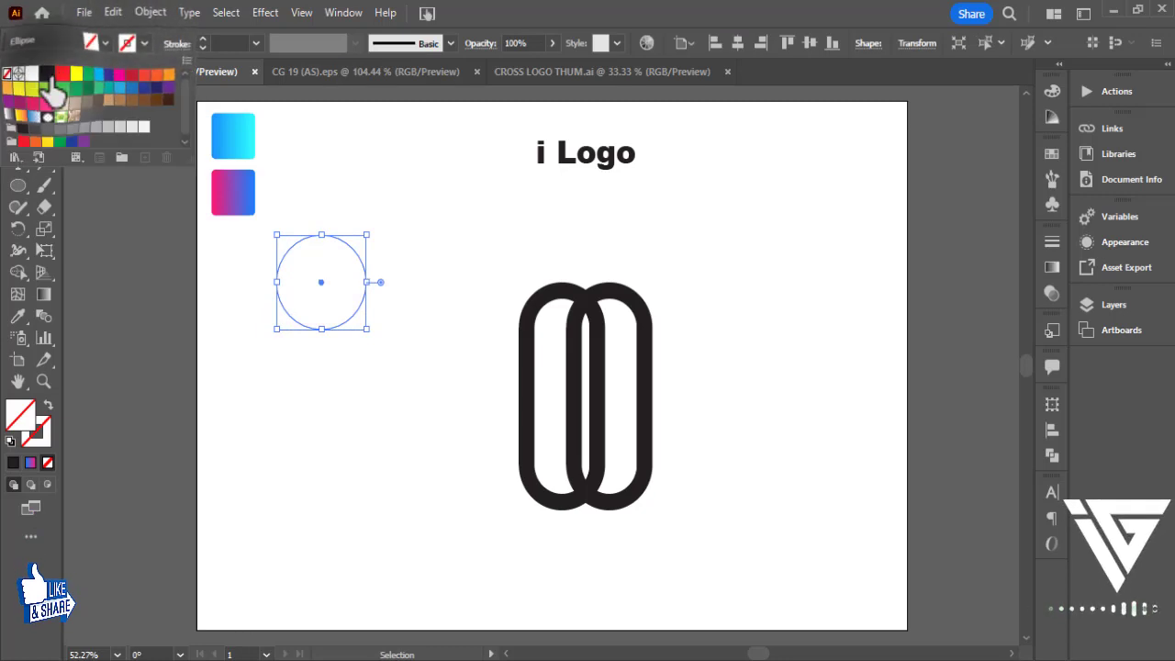
{"action": "left_click", "coordinate": [48, 74]}
{"action": "left_click", "coordinate": [404, 276]}
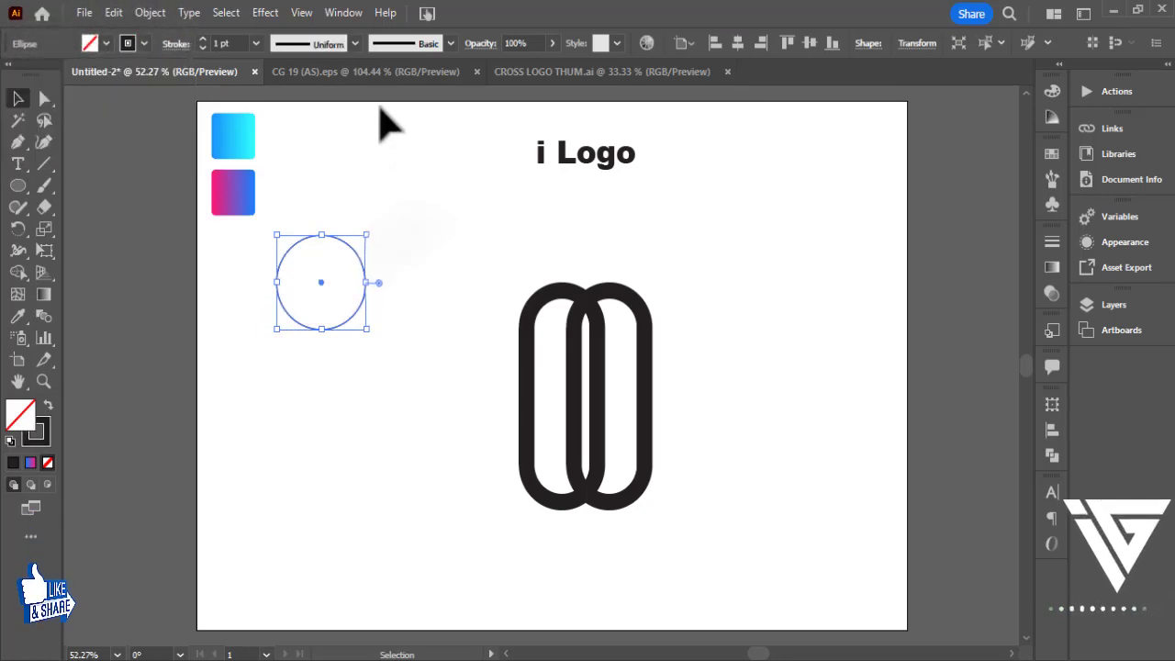
{"action": "left_click", "coordinate": [256, 43]}
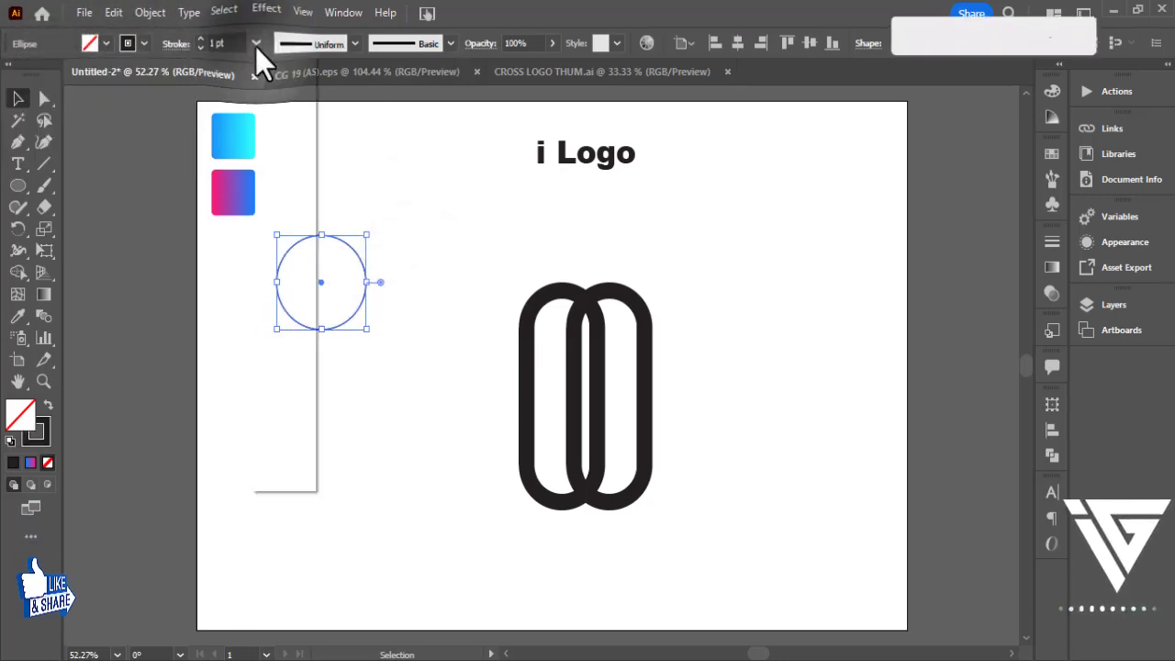
{"action": "left_click", "coordinate": [275, 367]}
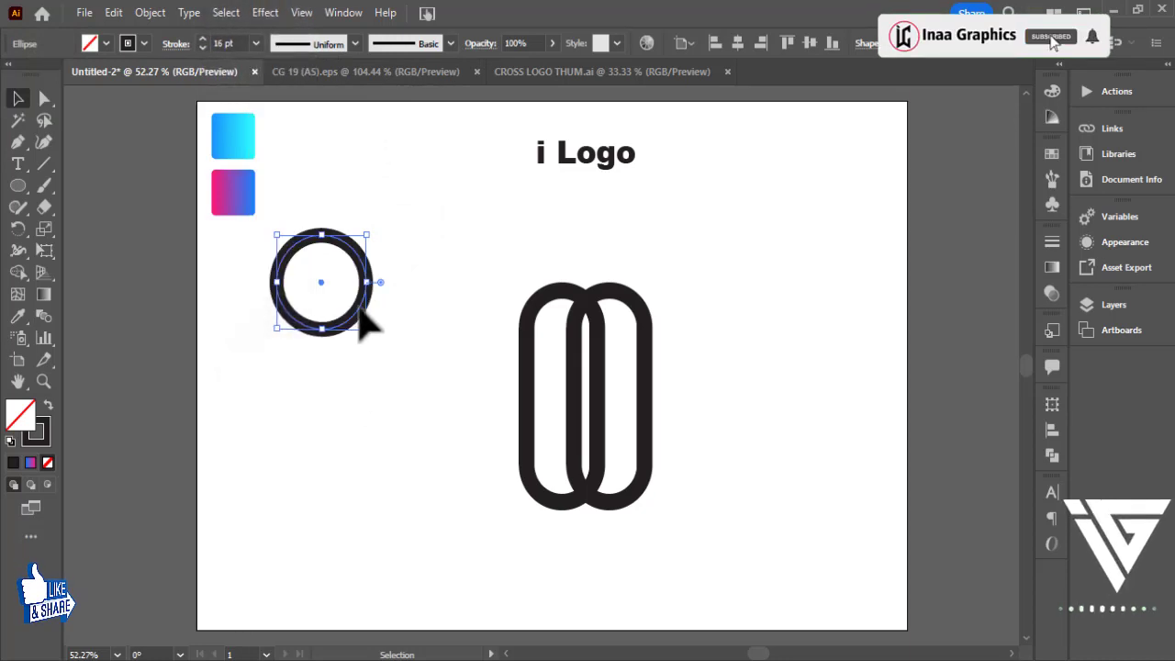
Expand the ring, duplicate it overlapping, and scale the pair above the pills.
{"action": "left_click", "coordinate": [149, 13]}
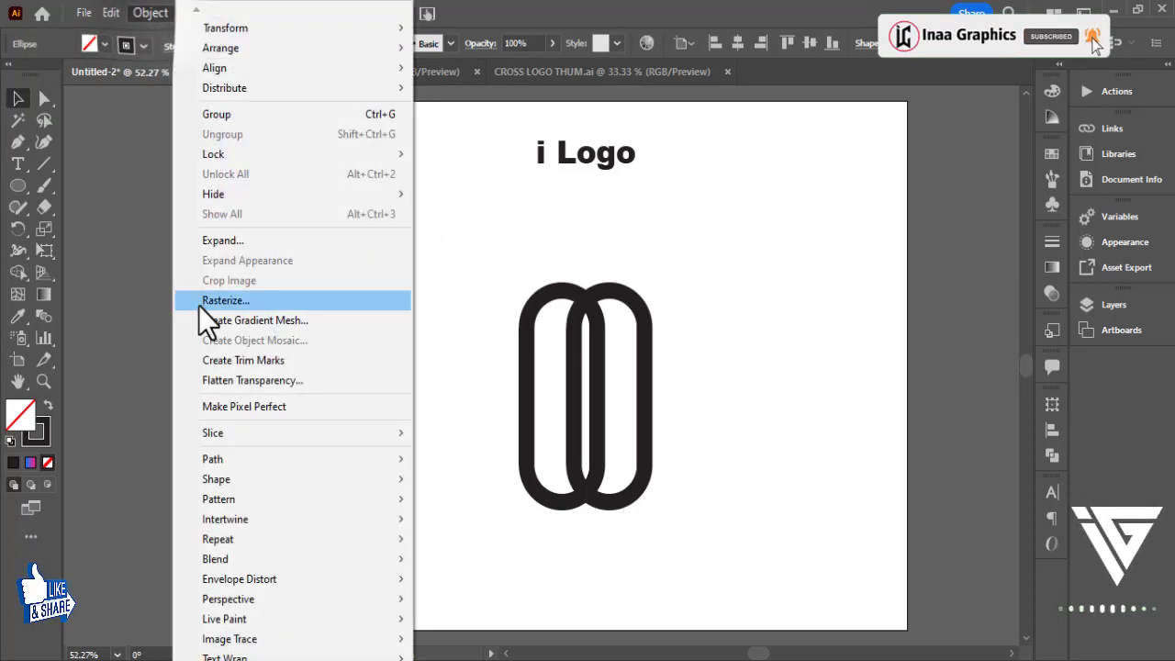
{"action": "left_click", "coordinate": [220, 241]}
{"action": "left_click", "coordinate": [543, 441]}
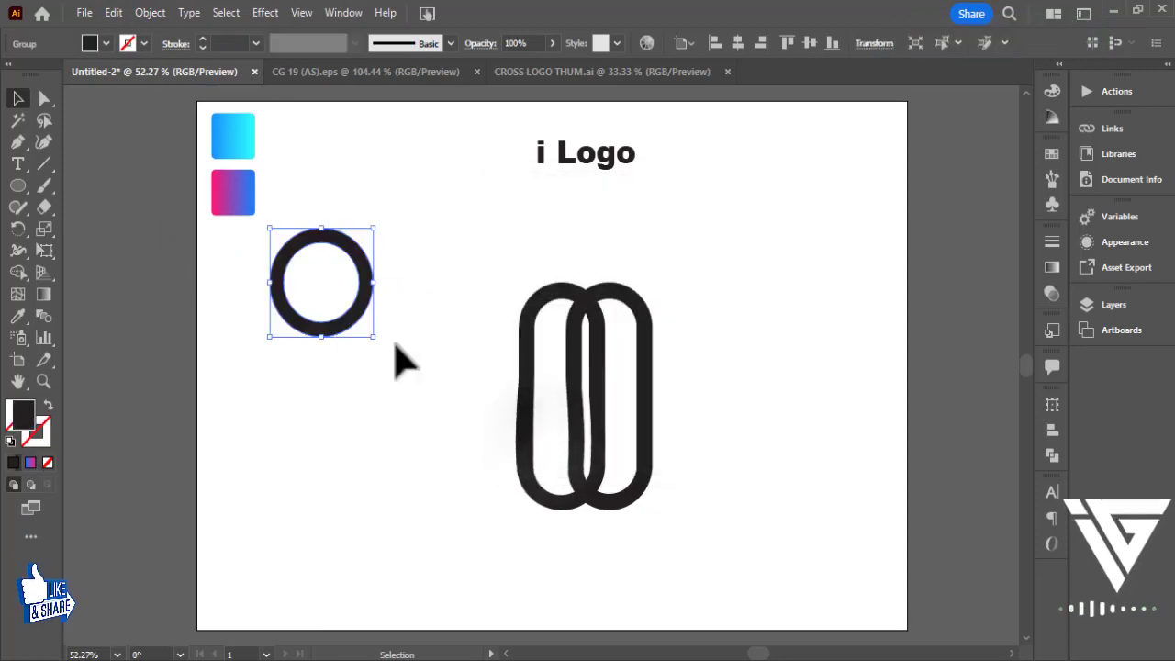
{"action": "left_click_drag", "start_coordinate": [362, 332], "coordinate": [413, 329]}
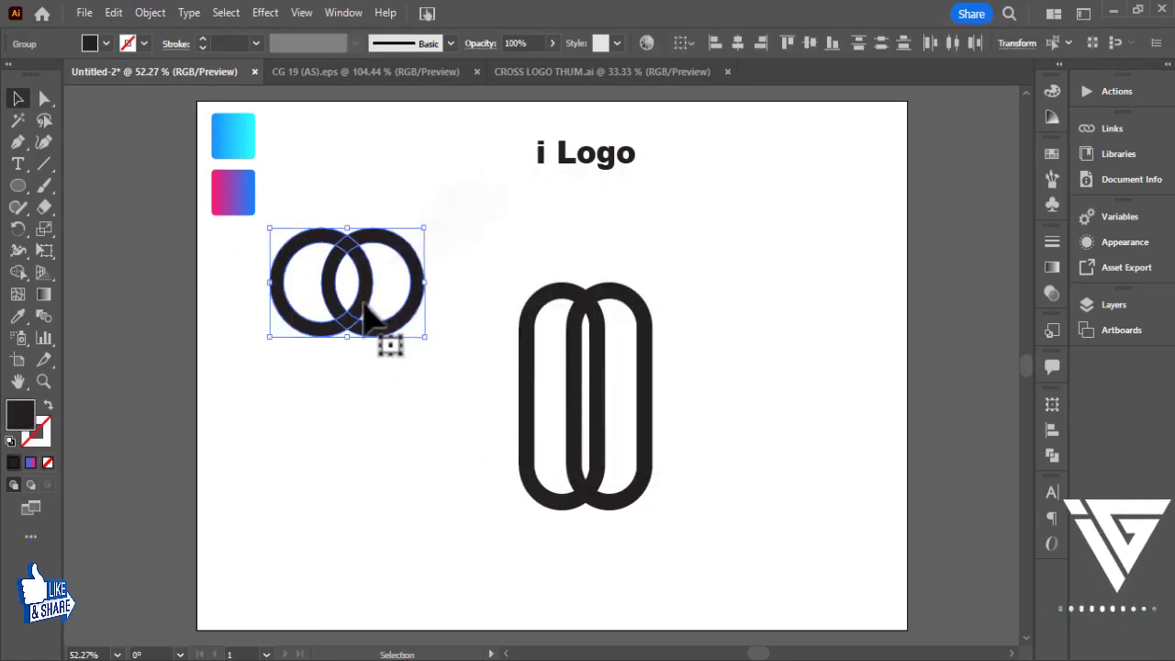
{"action": "mouse_move", "coordinate": [378, 312]}
{"action": "left_mouse_down"}
{"action": "mouse_move", "coordinate": [570, 292]}
{"action": "mouse_move", "coordinate": [618, 262]}
{"action": "left_mouse_up"}
{"action": "left_click_drag", "start_coordinate": [663, 175], "coordinate": [639, 192]}
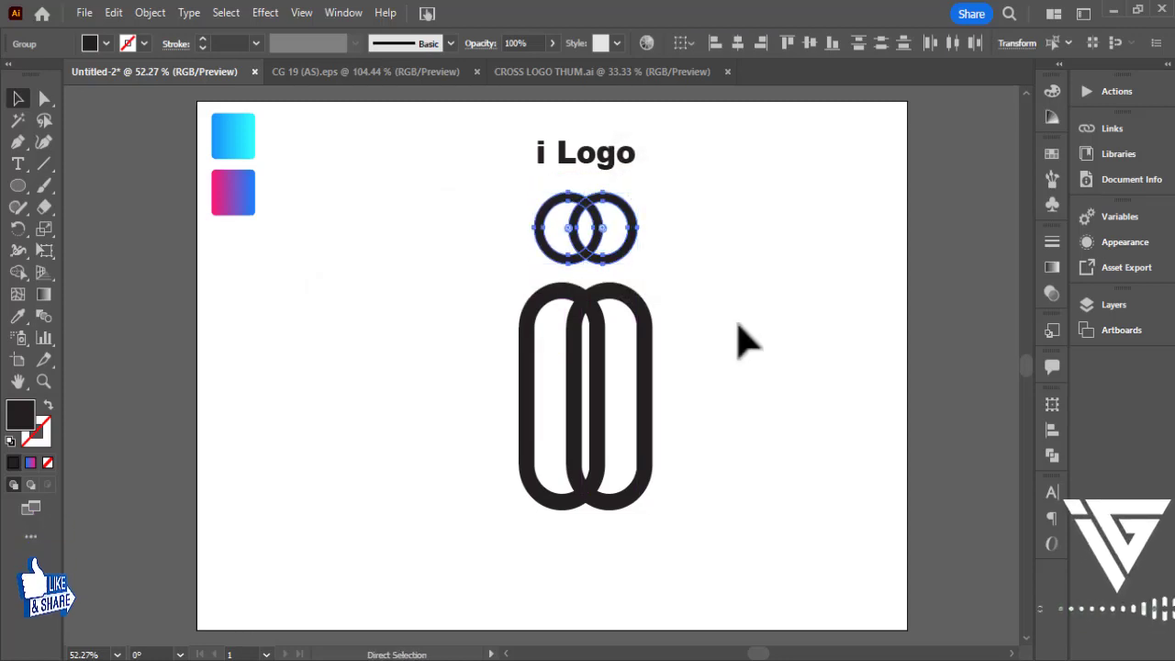
Reposition the two rings lower so they sit just above the pills.
{"action": "key", "text": "ctrl+plus"}
{"action": "key", "text": "ctrl+plus"}
{"action": "scroll", "coordinate": [795, 299], "scroll_direction": "down", "scroll_amount": 5}
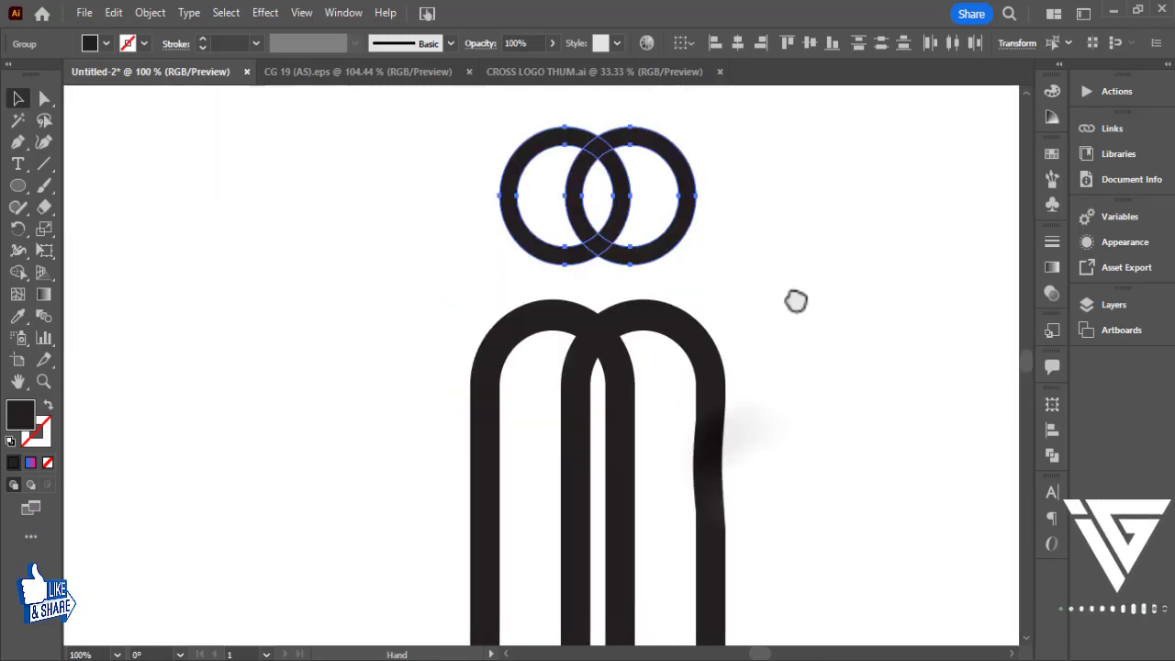
{"action": "key", "text": "a"}
{"action": "key", "text": "ctrl+minus"}
{"action": "key", "text": "v"}
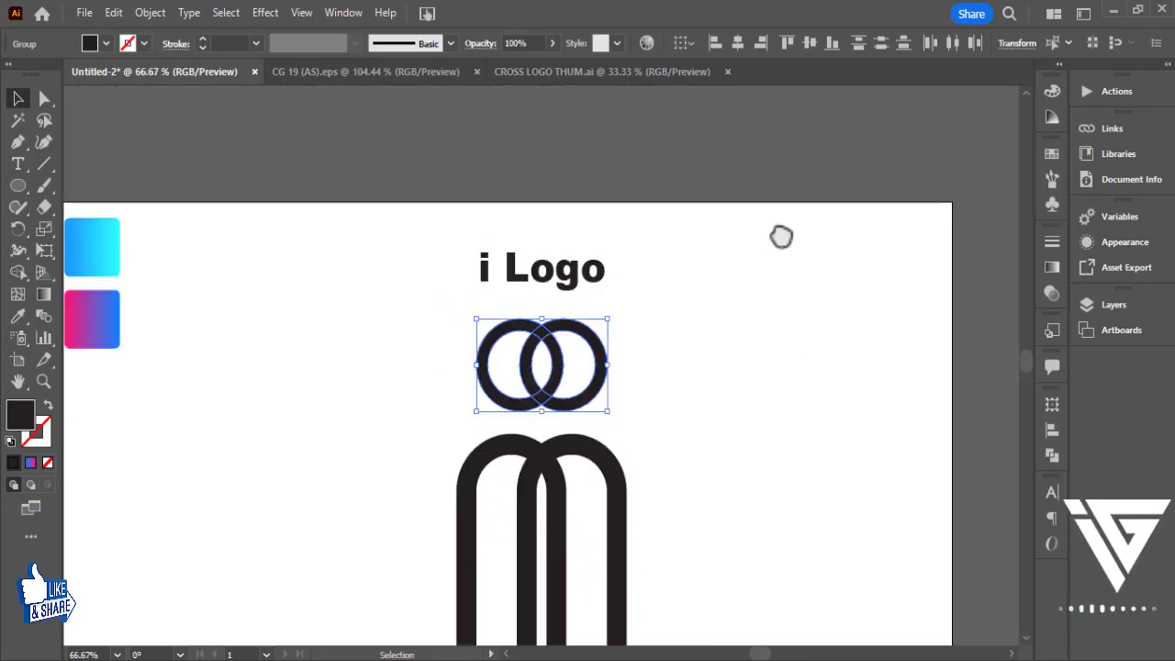
{"action": "left_click_drag", "start_coordinate": [781, 360], "coordinate": [823, 242]}
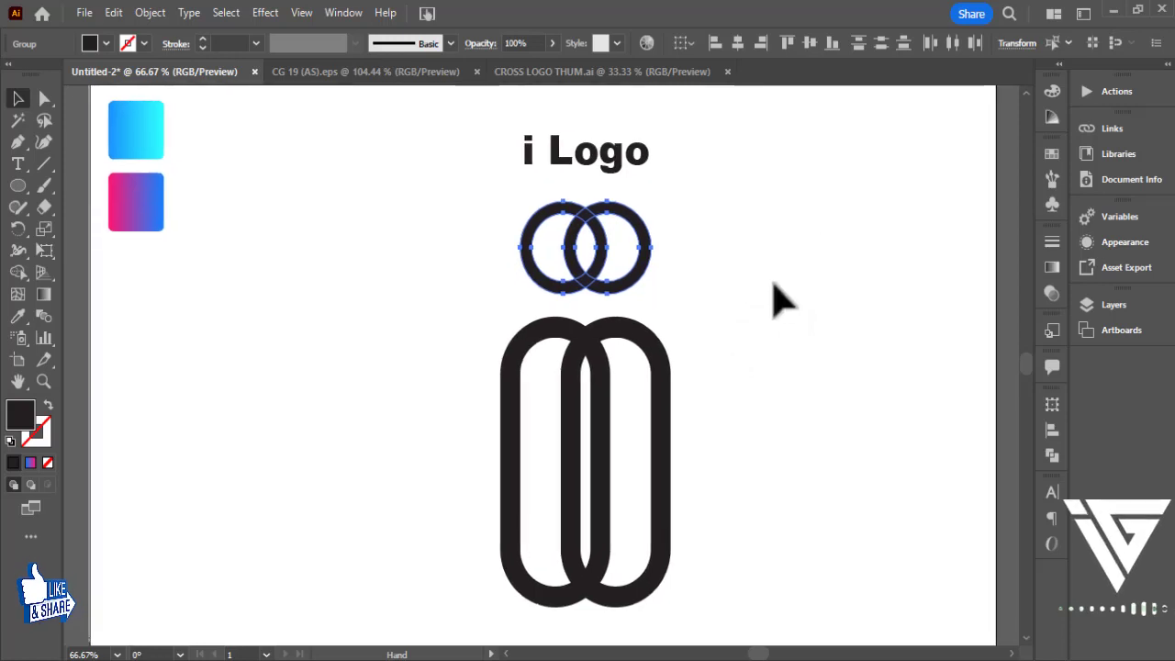
{"action": "left_click", "coordinate": [697, 296]}
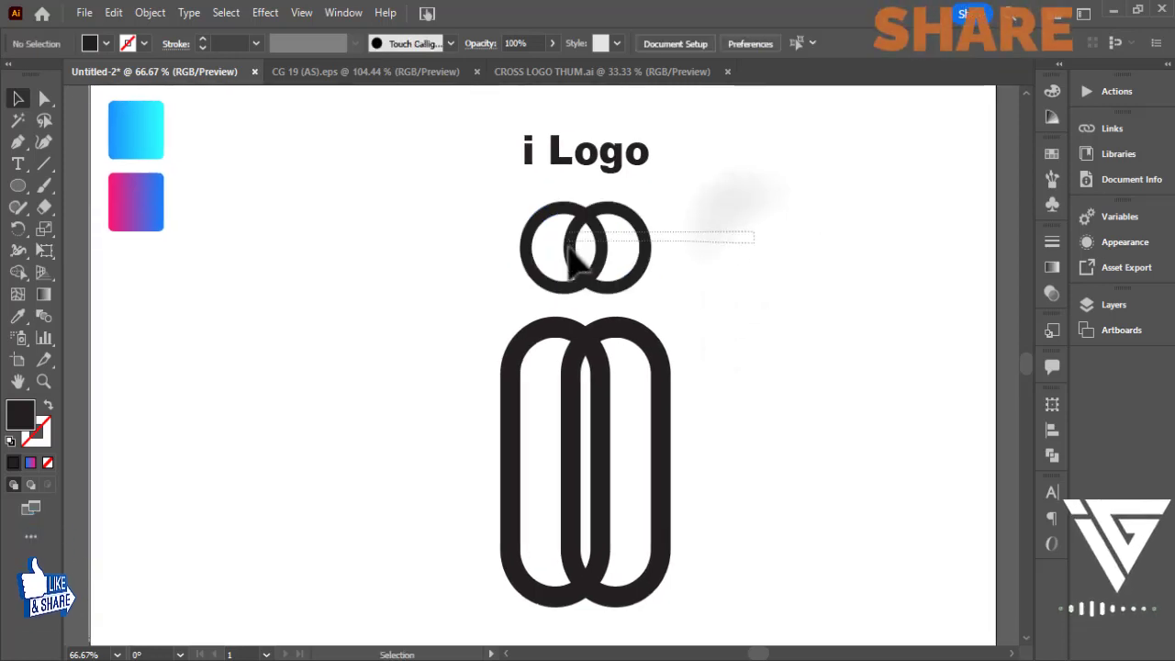
{"action": "mouse_move", "coordinate": [744, 234]}
{"action": "left_mouse_down"}
{"action": "mouse_move", "coordinate": [602, 297]}
{"action": "mouse_move", "coordinate": [594, 264]}
{"action": "left_mouse_up"}
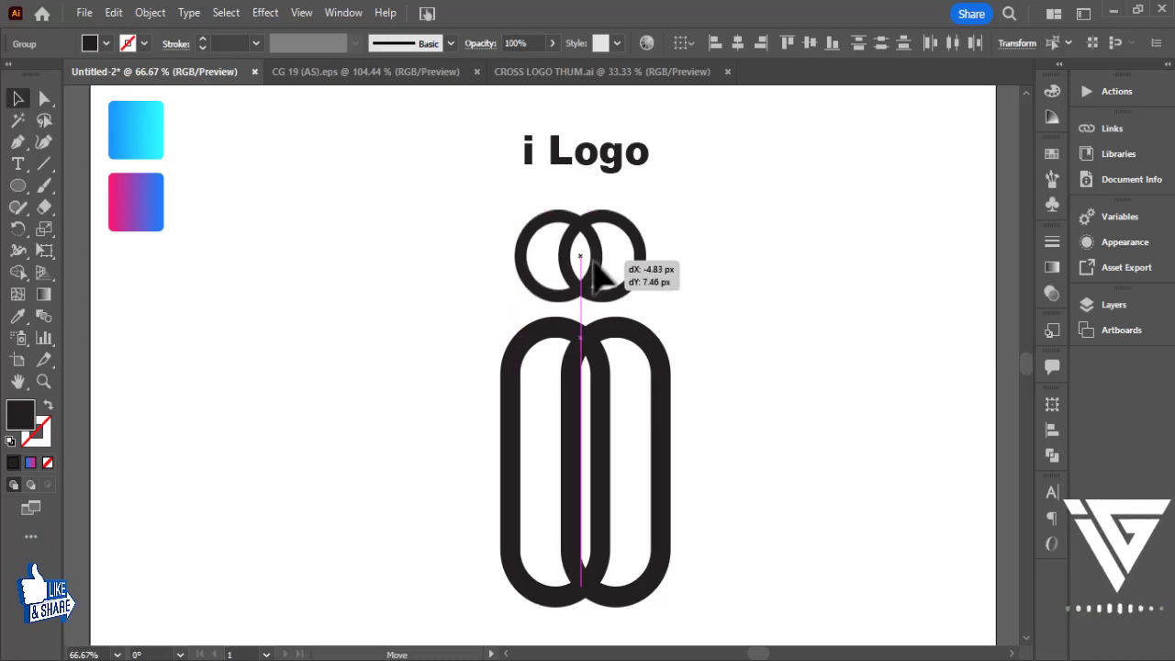
{"action": "left_click", "coordinate": [732, 319]}
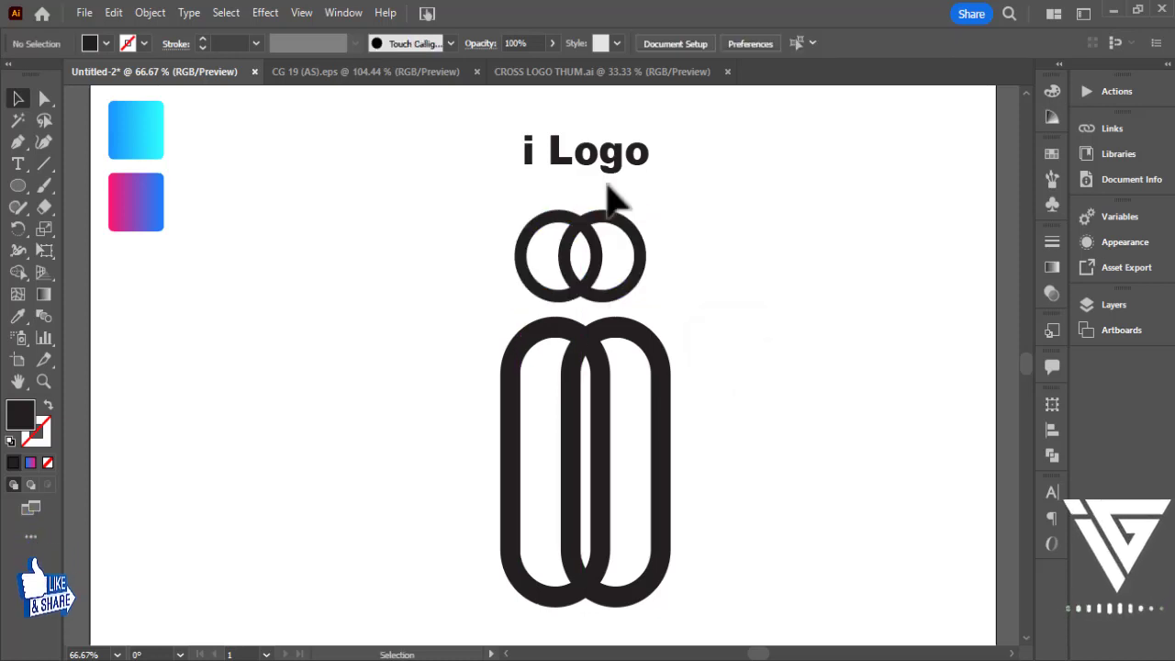
Move the 'i Logo' title to the upper right of the artboard.
{"action": "left_click_drag", "start_coordinate": [624, 179], "coordinate": [903, 160]}
{"action": "left_click", "coordinate": [771, 316]}
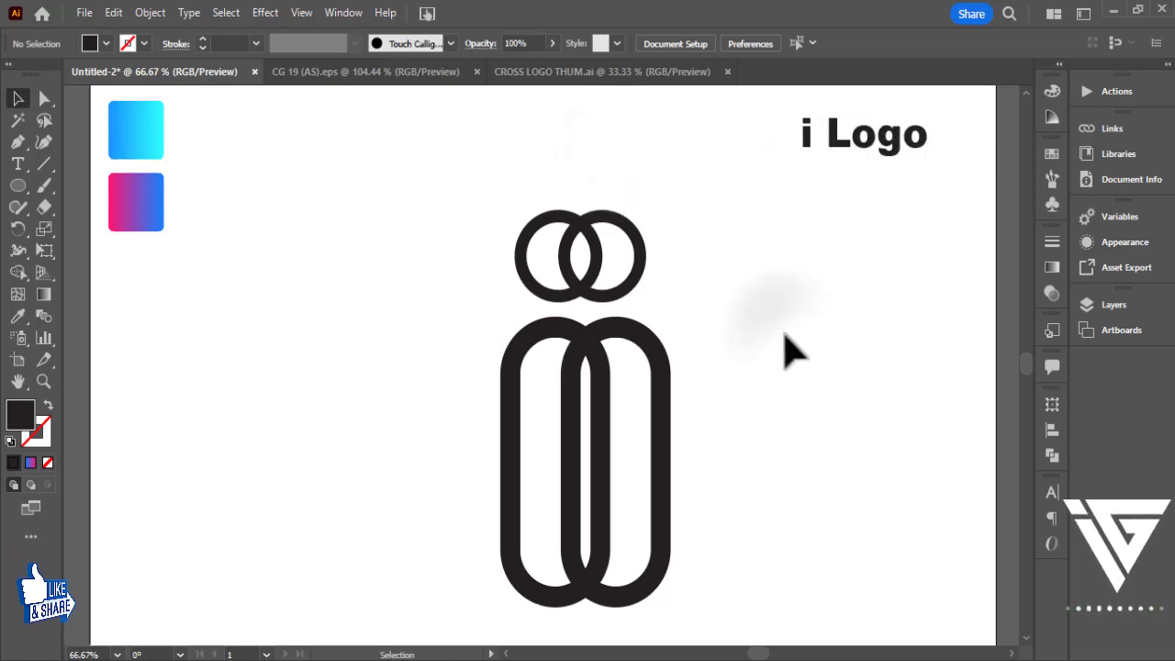
{"action": "left_click", "coordinate": [643, 295]}
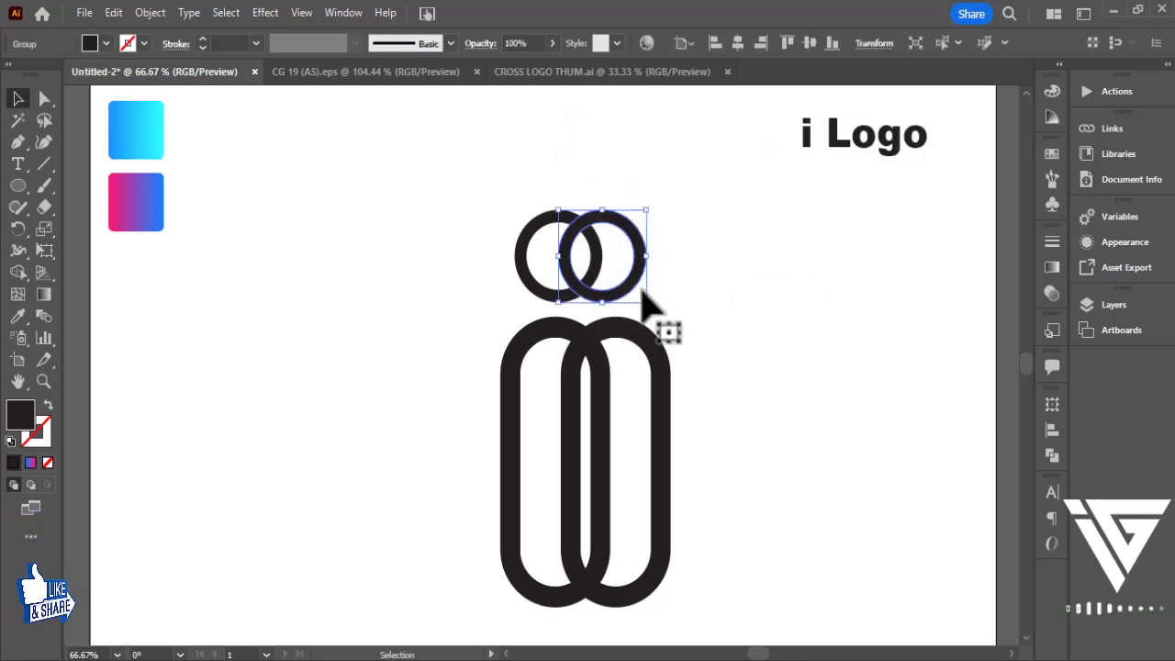
Eyedrop the cyan gradient onto the left oval and the blue-to-pink gradient onto the right oval.
{"action": "left_click", "coordinate": [413, 275]}
{"action": "left_click", "coordinate": [506, 367]}
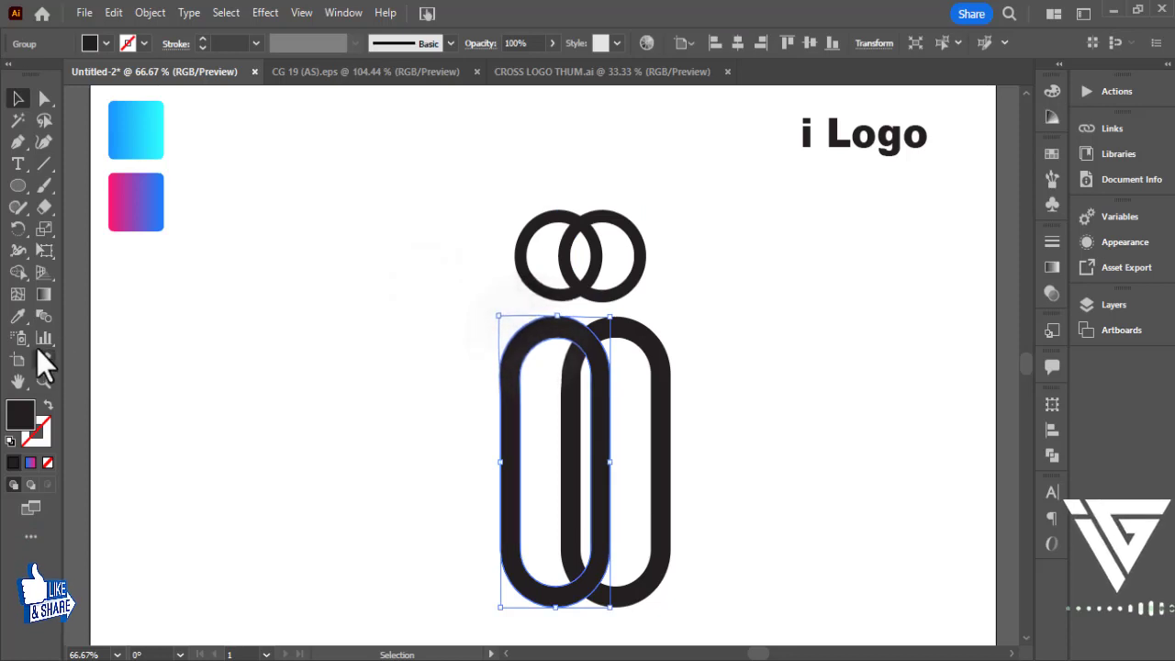
{"action": "left_click", "coordinate": [17, 317]}
{"action": "left_click", "coordinate": [137, 129]}
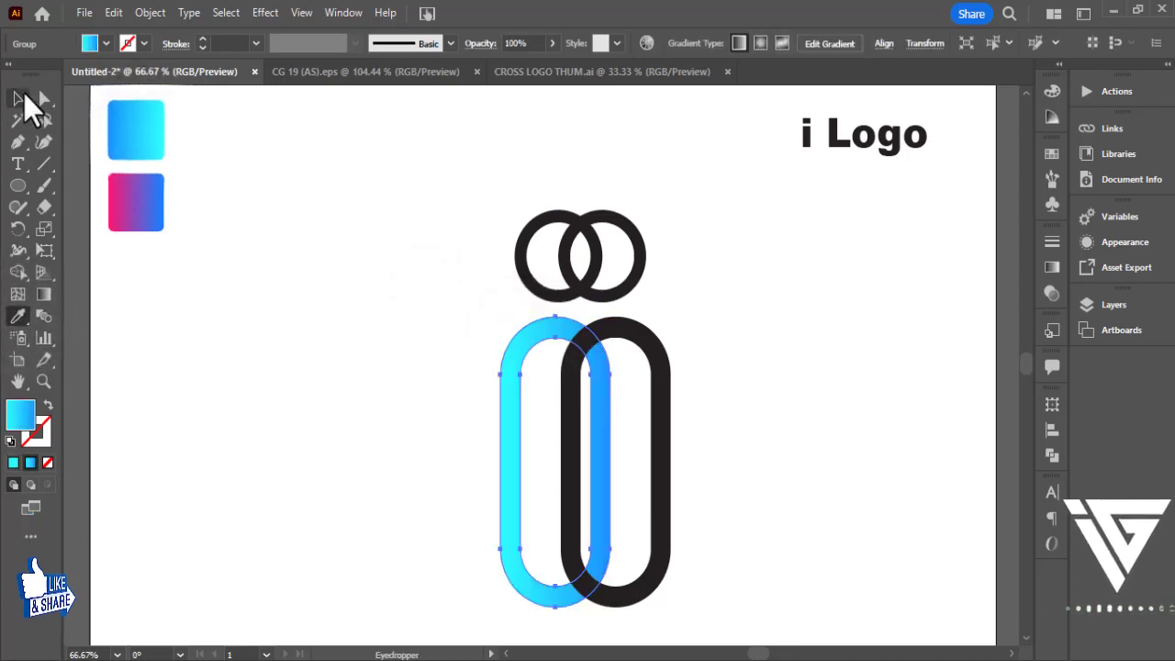
{"action": "left_click", "coordinate": [18, 99]}
{"action": "left_click", "coordinate": [663, 397]}
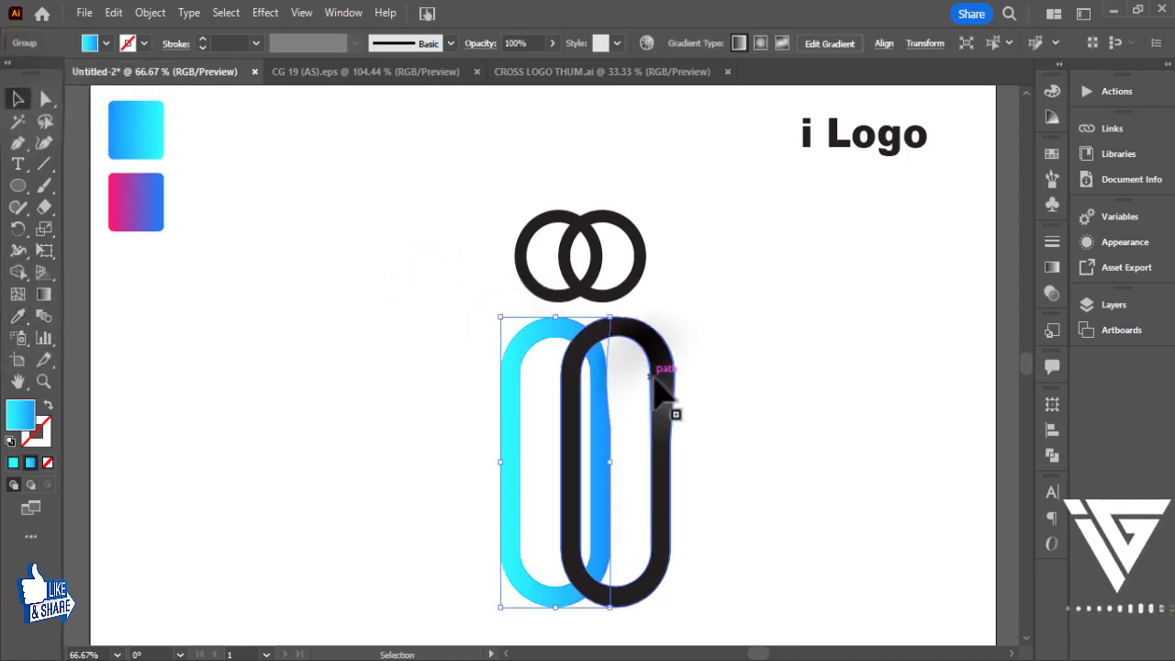
{"action": "left_click", "coordinate": [17, 317]}
{"action": "left_click", "coordinate": [147, 207]}
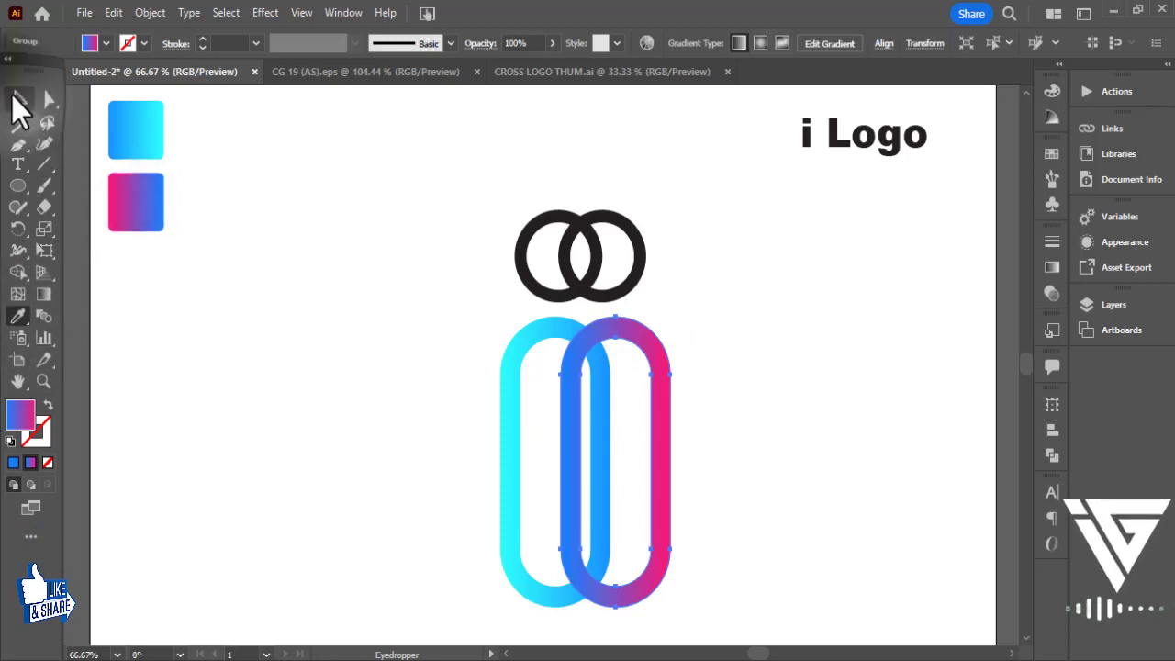
{"action": "left_click", "coordinate": [18, 98]}
{"action": "left_click", "coordinate": [459, 223]}
Eyedrop the cyan gradient onto the left ring and blue-to-pink onto the right ring.
{"action": "left_click", "coordinate": [525, 237]}
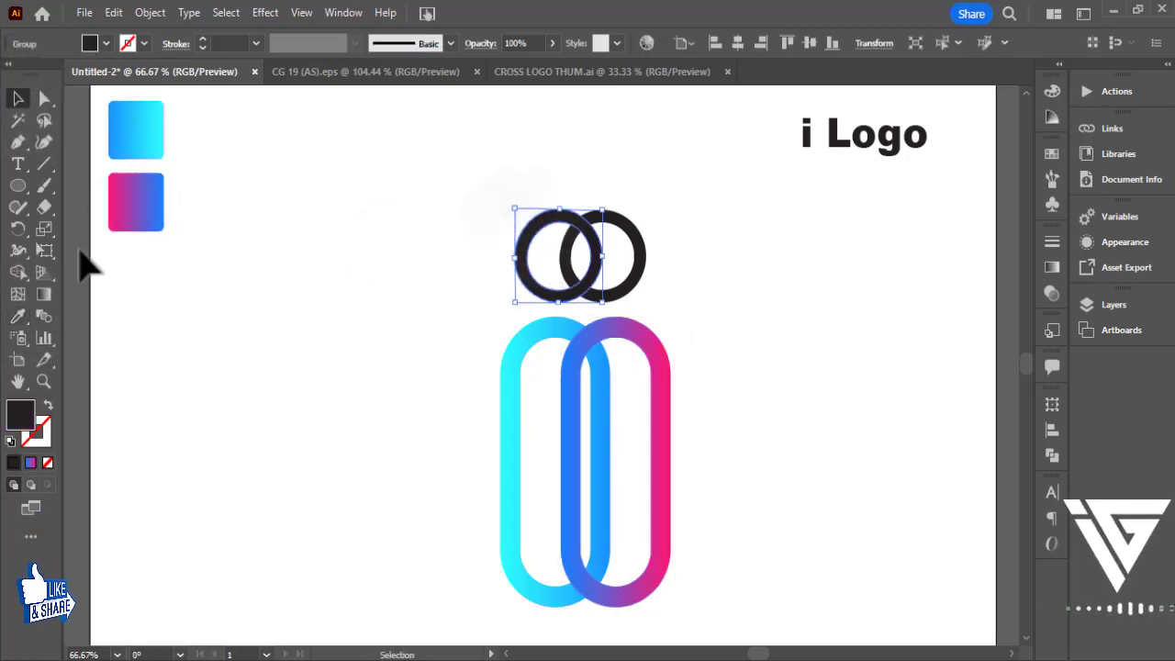
{"action": "left_click", "coordinate": [20, 318]}
{"action": "left_click", "coordinate": [129, 129]}
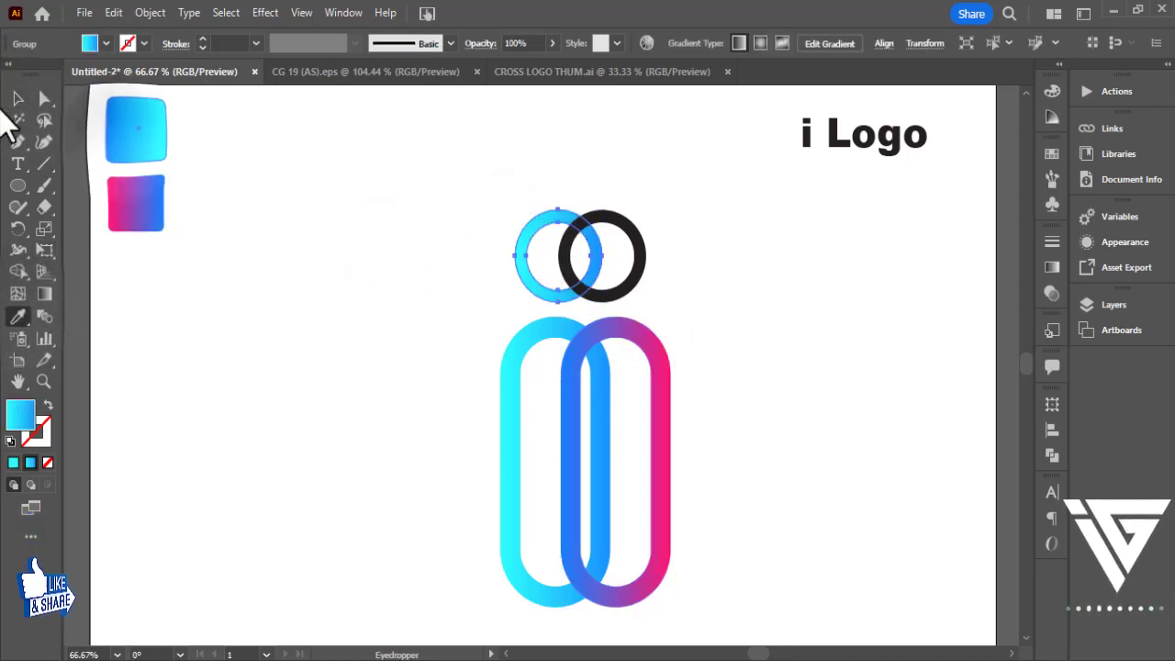
{"action": "left_click", "coordinate": [17, 98]}
{"action": "left_click", "coordinate": [632, 281]}
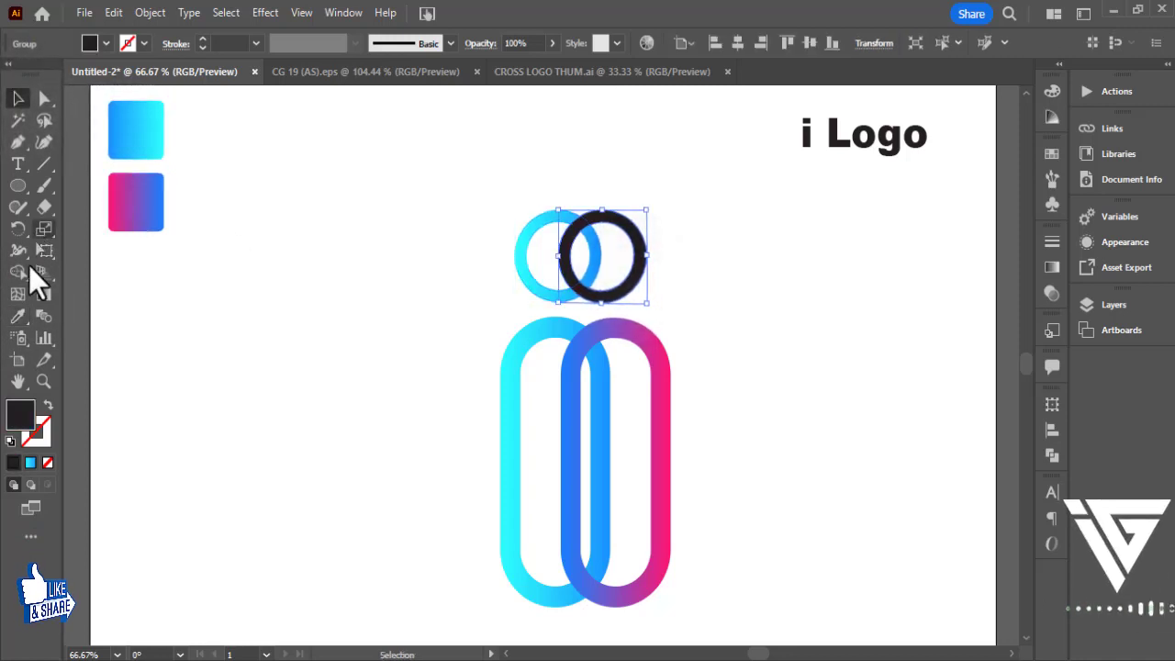
{"action": "left_click", "coordinate": [17, 318]}
{"action": "left_click", "coordinate": [136, 202]}
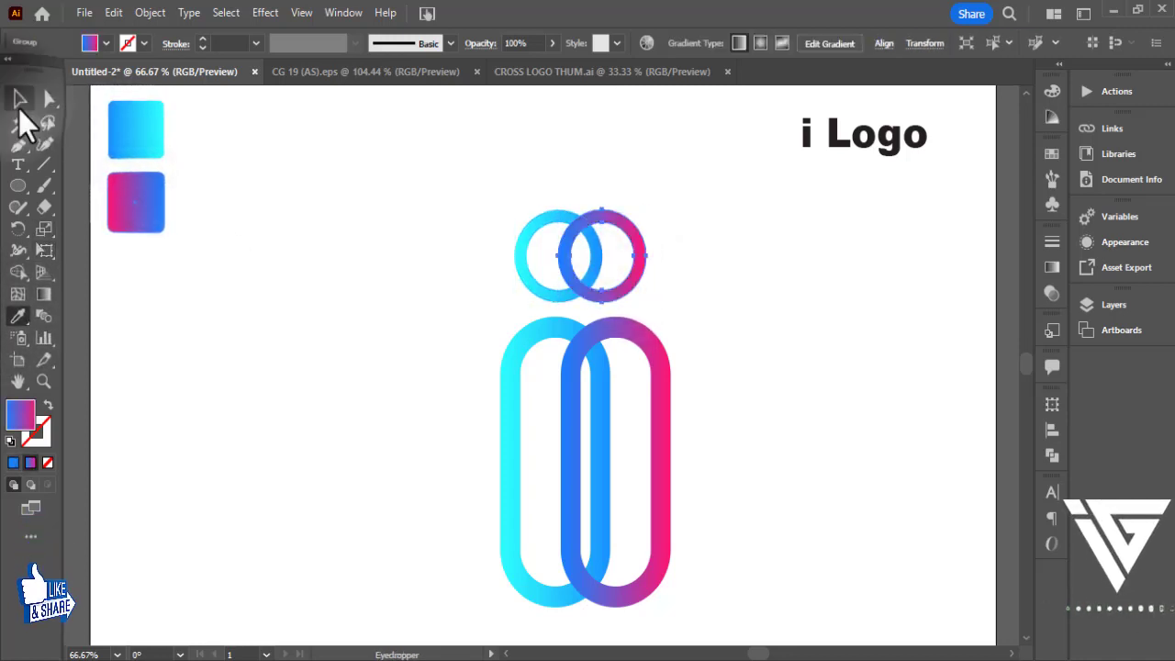
{"action": "left_click", "coordinate": [18, 98]}
{"action": "left_click", "coordinate": [761, 420]}
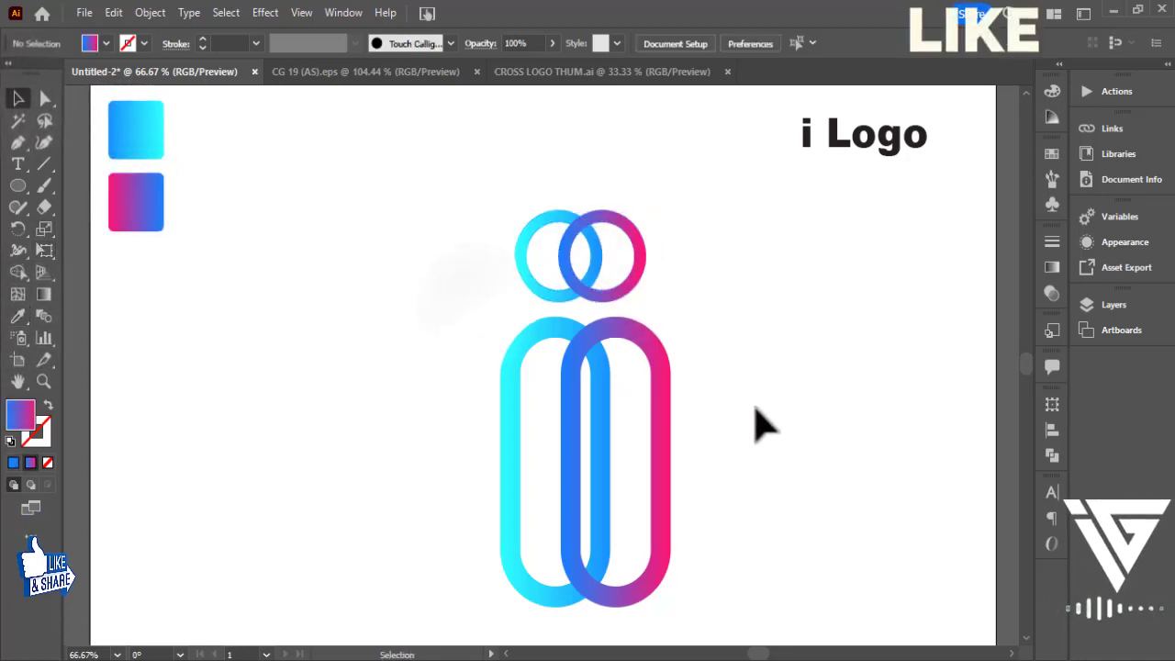
{"action": "left_click", "coordinate": [542, 342]}
Make the left oval's gradient run top to bottom and shift the right oval's pink end lower.
{"action": "left_click", "coordinate": [43, 294]}
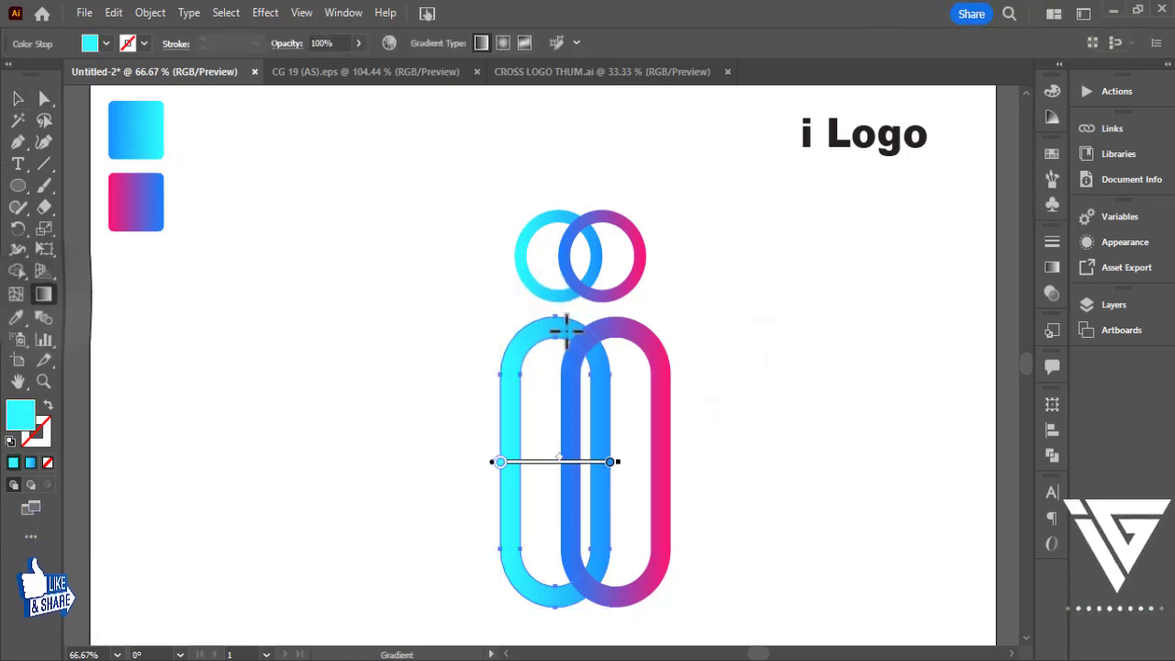
{"action": "left_click_drag", "start_coordinate": [556, 310], "coordinate": [554, 569]}
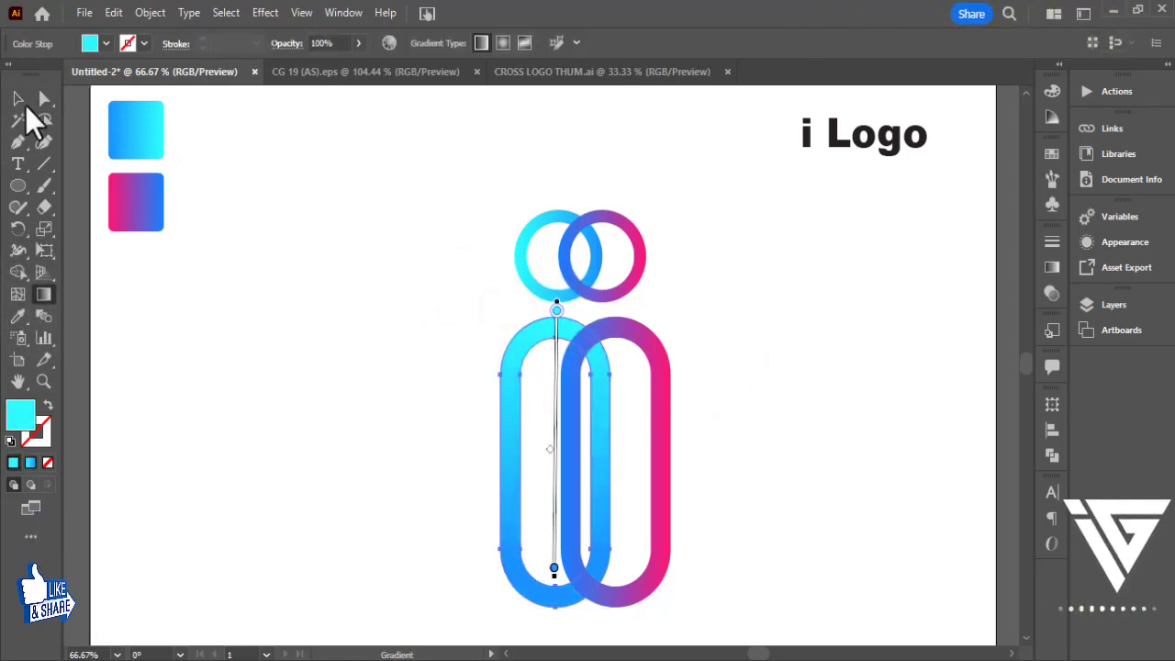
{"action": "left_click", "coordinate": [18, 98]}
{"action": "left_click", "coordinate": [661, 401]}
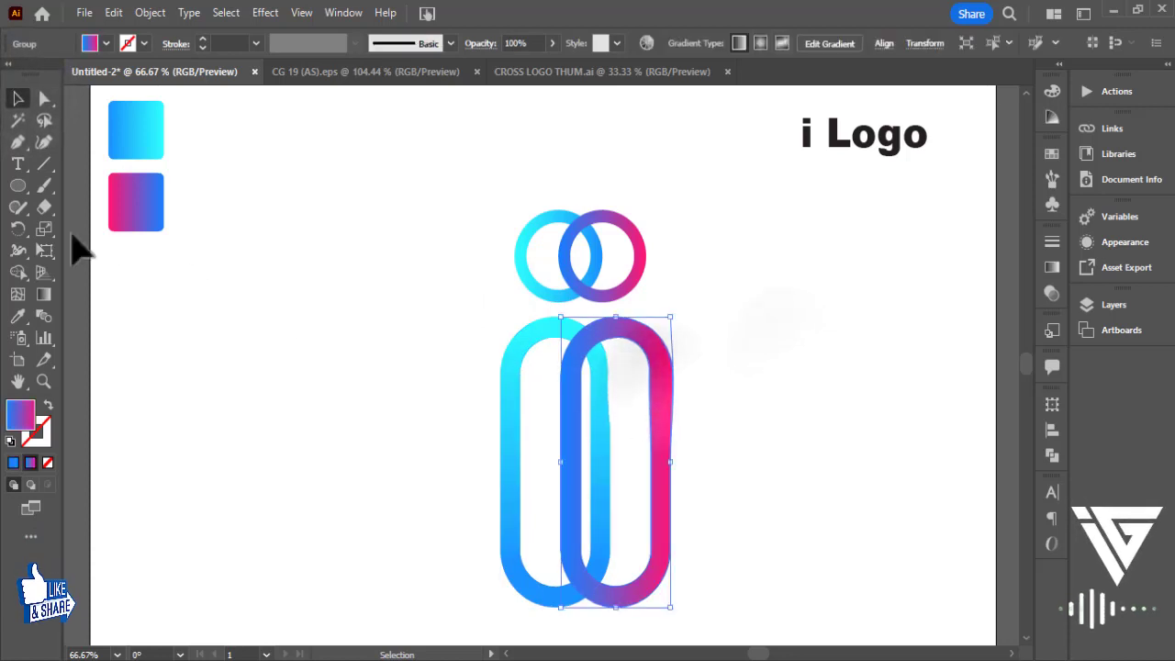
{"action": "left_click", "coordinate": [44, 292]}
{"action": "left_click_drag", "start_coordinate": [614, 507], "coordinate": [613, 534]}
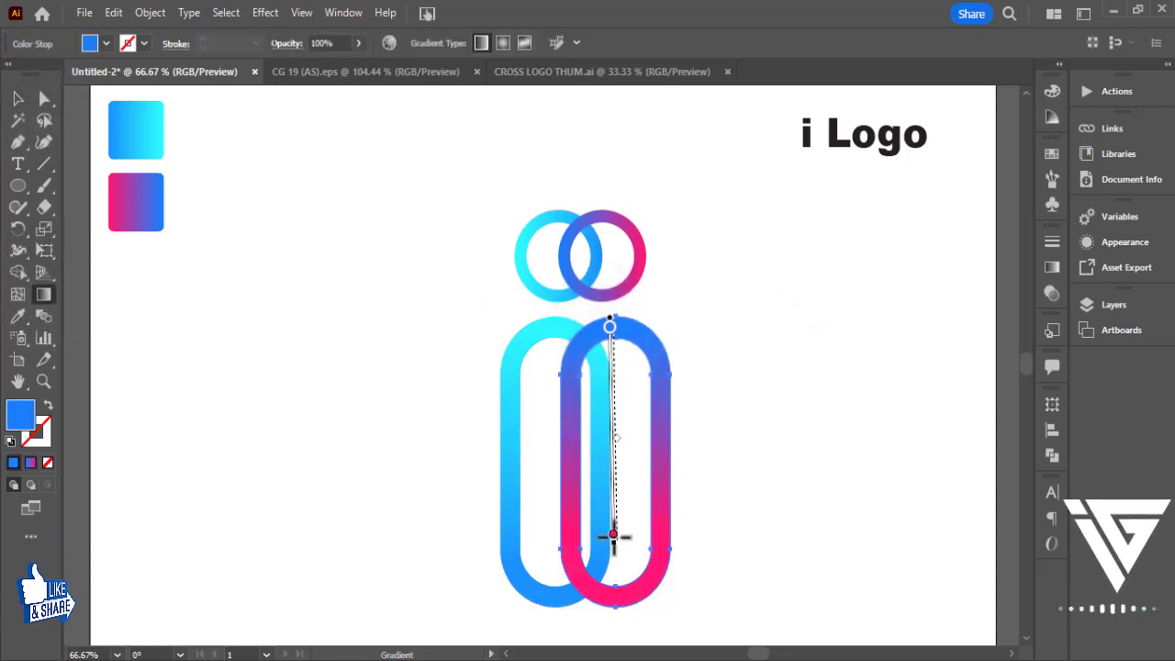
{"action": "left_click", "coordinate": [18, 98]}
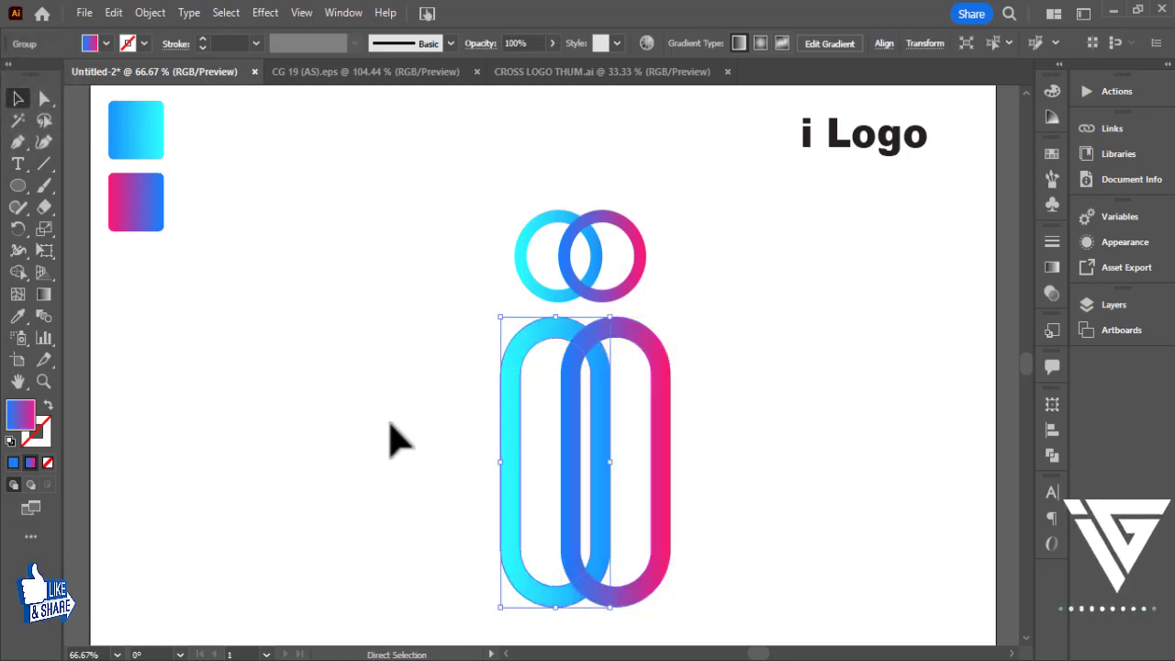
Drag the Gradient tool right-to-left across the right loop so pink sits left, blue right.
{"action": "left_click", "coordinate": [356, 427]}
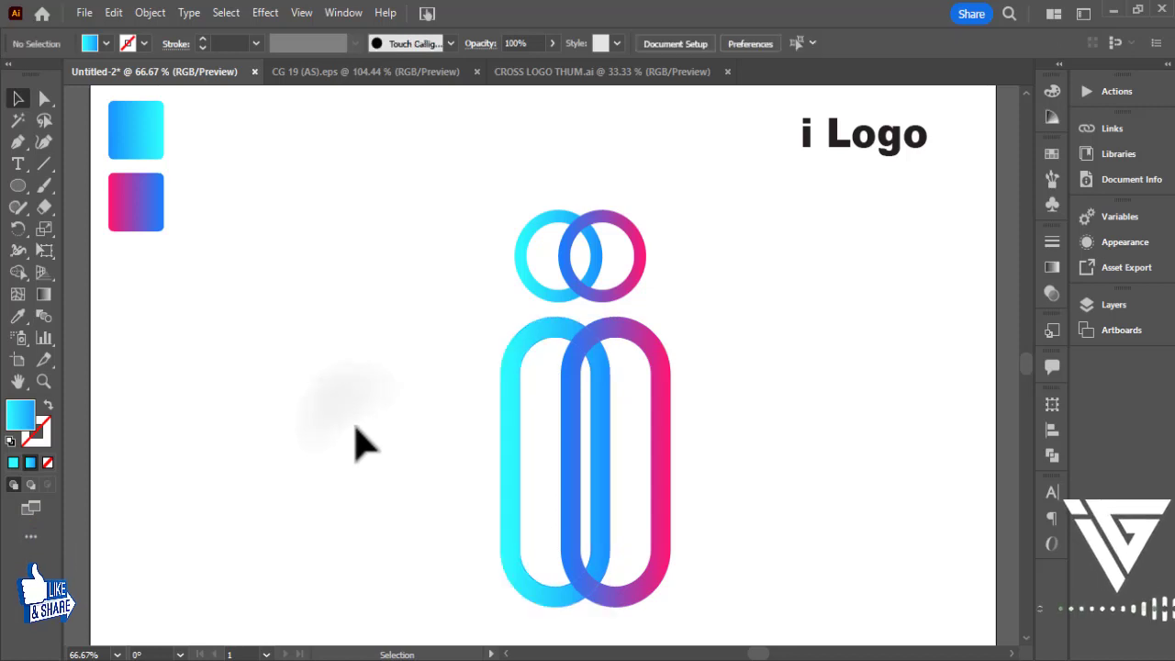
{"action": "left_click", "coordinate": [505, 470]}
{"action": "left_click", "coordinate": [790, 439]}
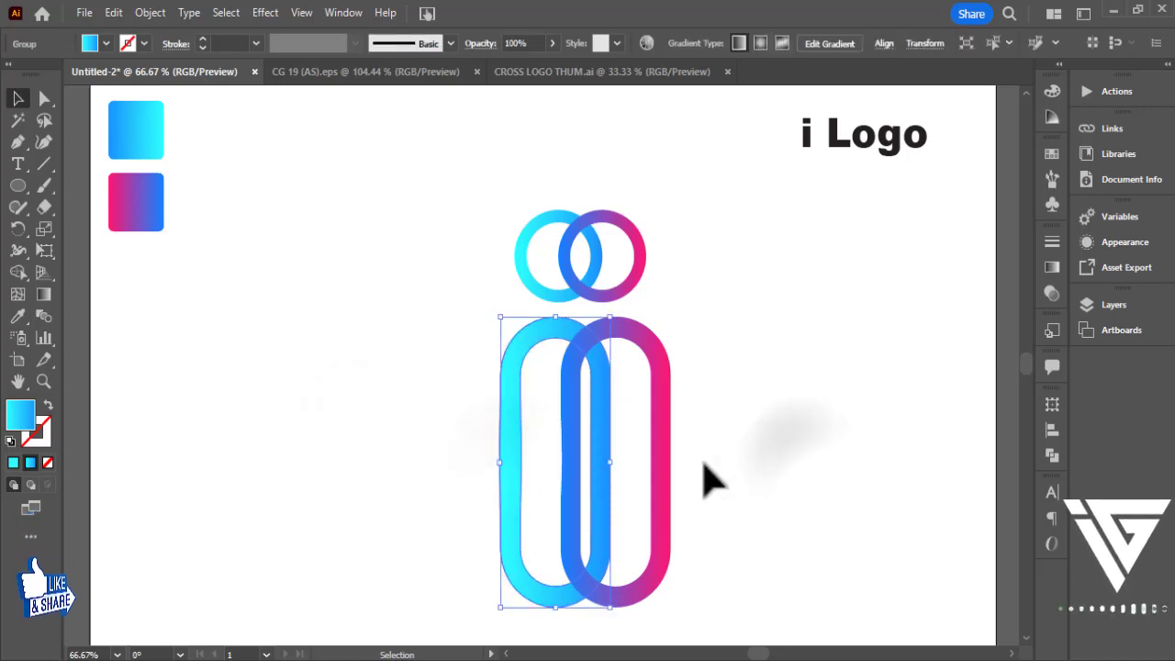
{"action": "left_click", "coordinate": [671, 477]}
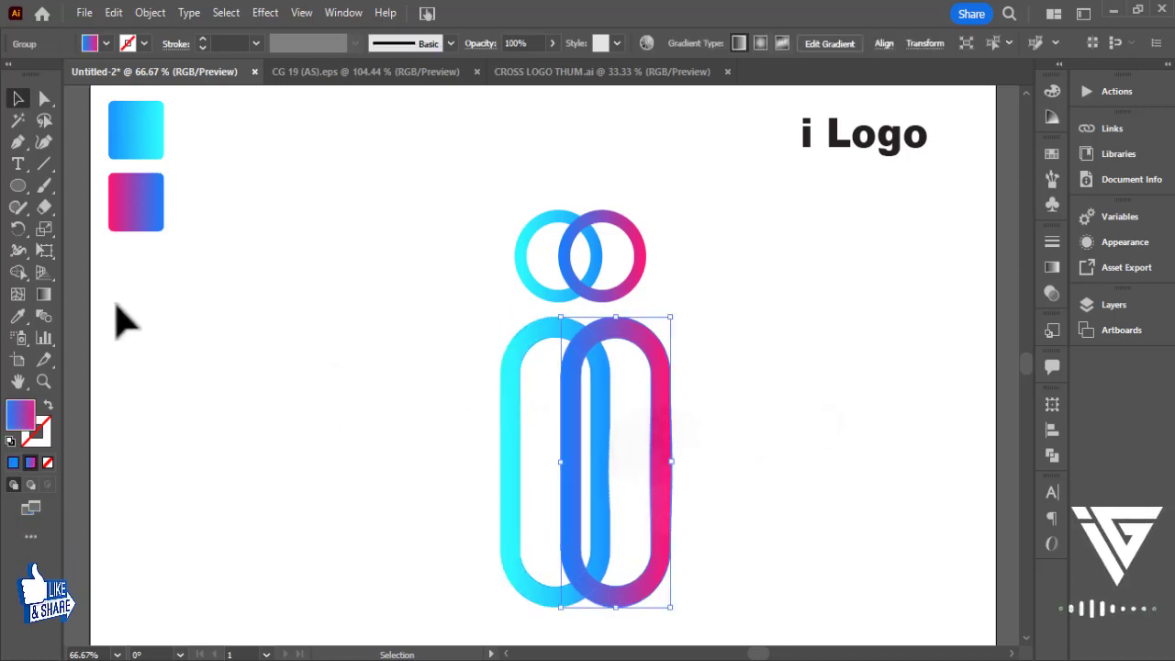
{"action": "left_click", "coordinate": [42, 294]}
{"action": "left_click_drag", "start_coordinate": [694, 407], "coordinate": [560, 405]}
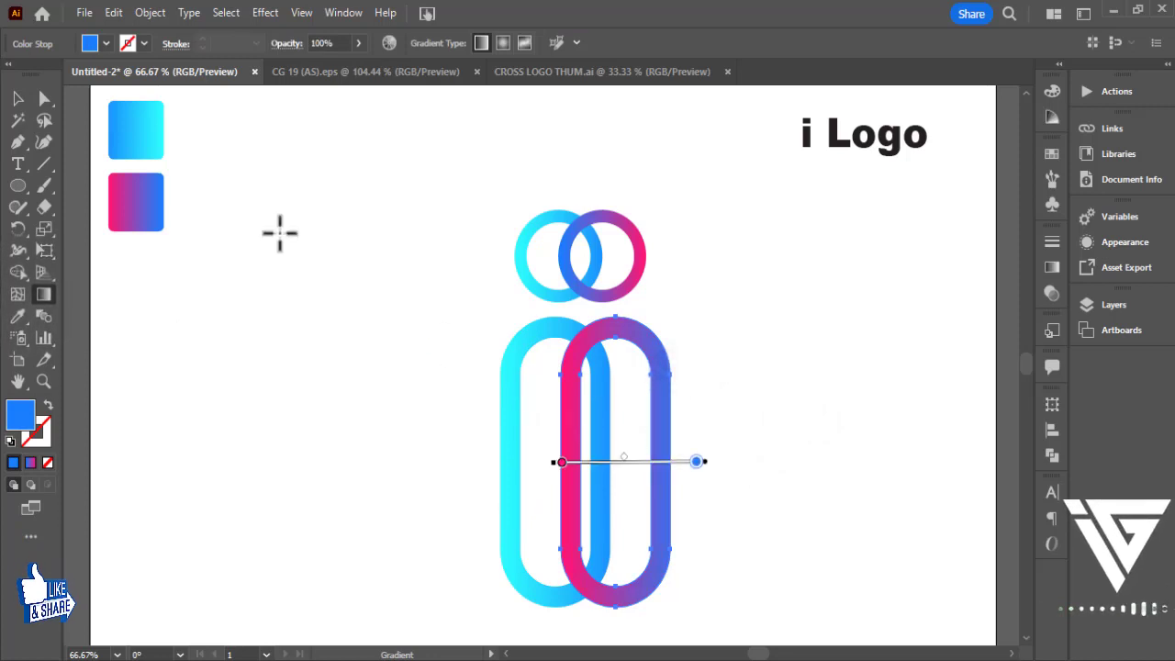
{"action": "left_click", "coordinate": [17, 100]}
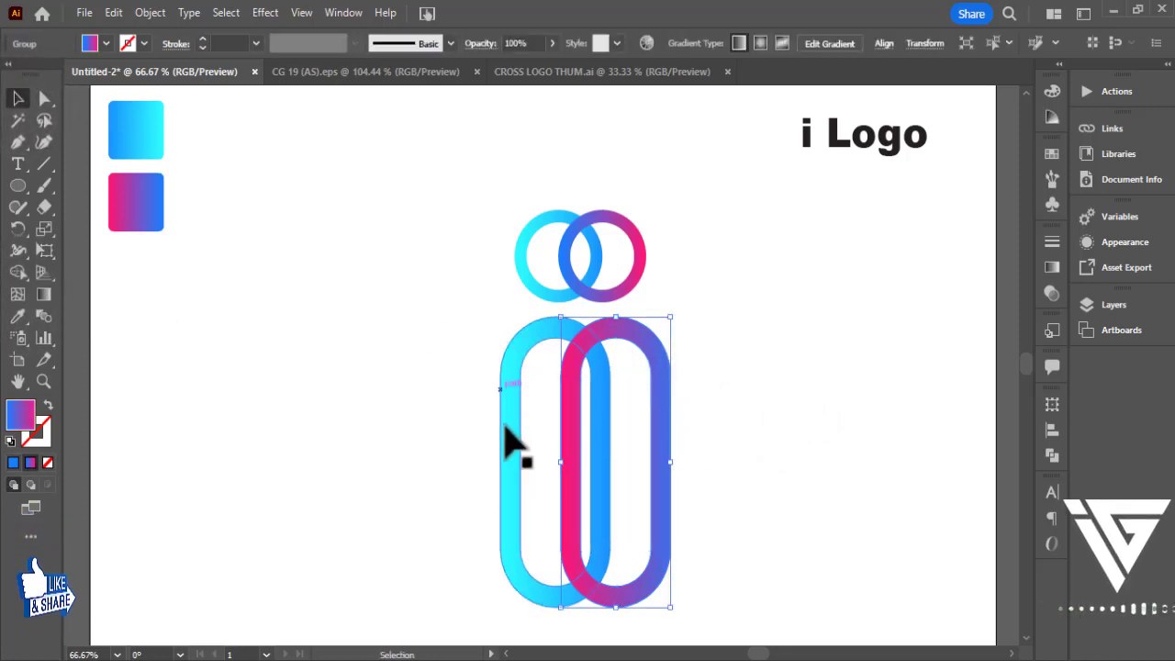
{"action": "left_click", "coordinate": [404, 368]}
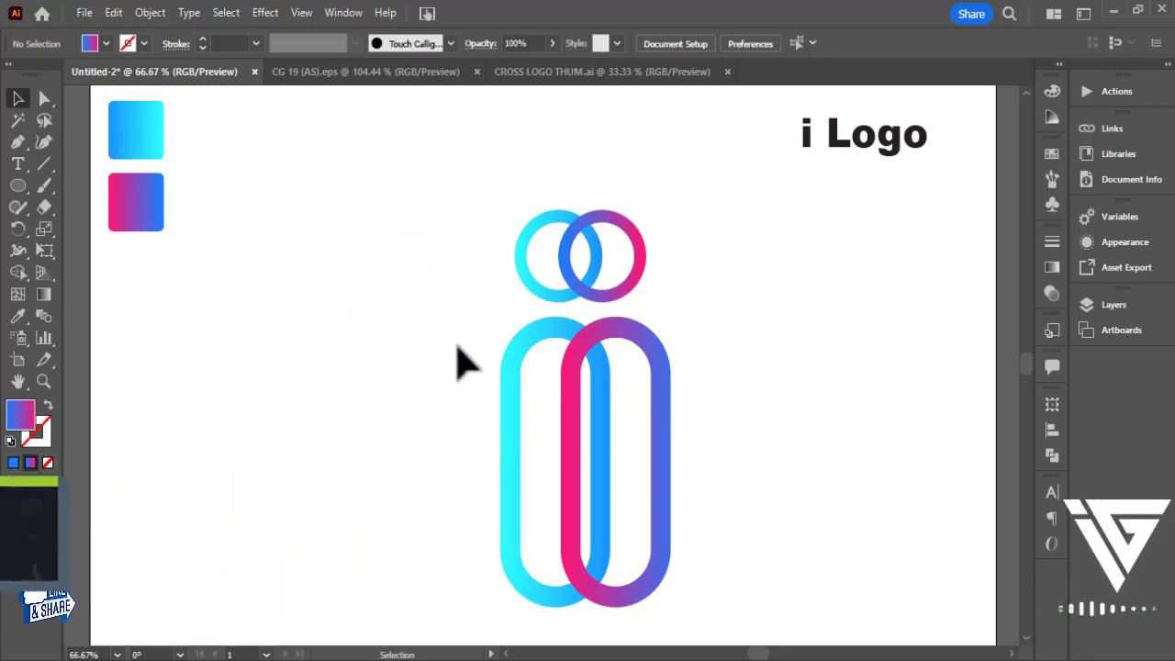
Alt-drag a copy of the whole i logo, rings and loops, to the left, then reselect the right logo.
{"action": "left_click_drag", "start_coordinate": [367, 372], "coordinate": [749, 528]}
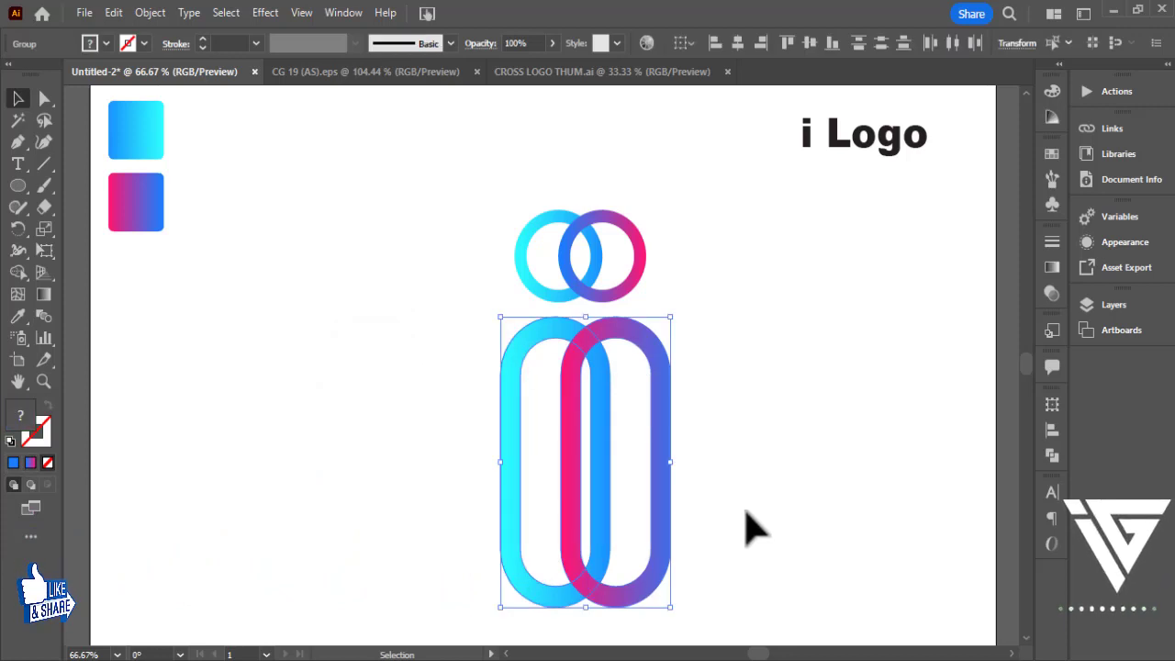
{"action": "left_click_drag", "start_coordinate": [726, 249], "coordinate": [501, 459]}
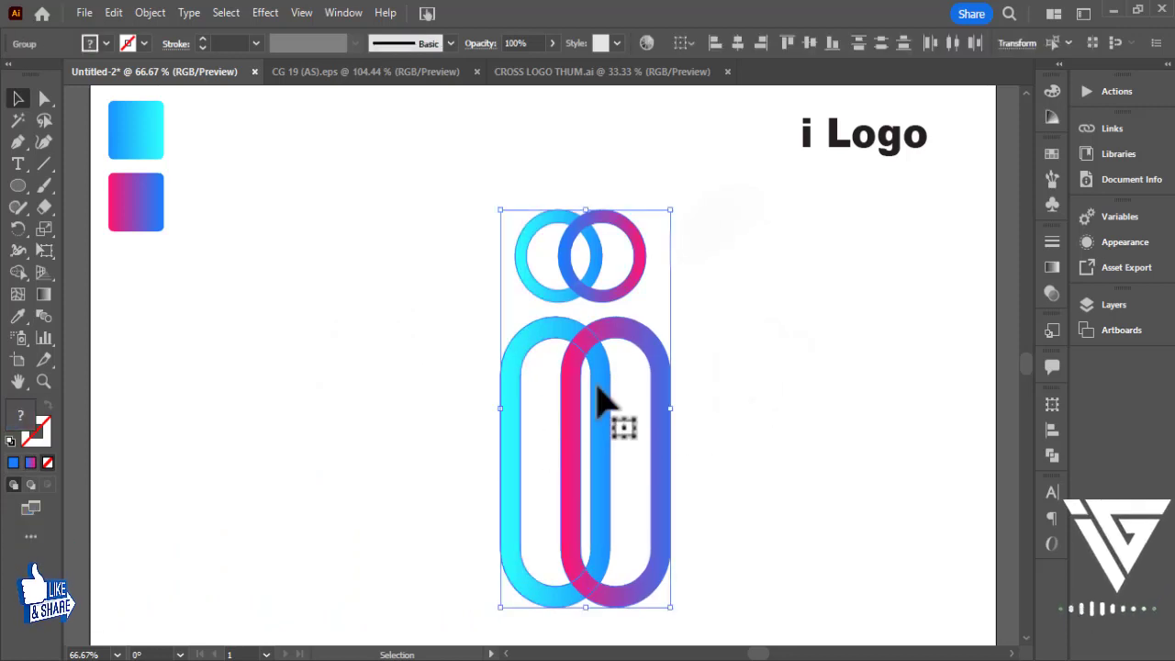
{"action": "left_click_drag", "start_coordinate": [601, 368], "coordinate": [377, 358]}
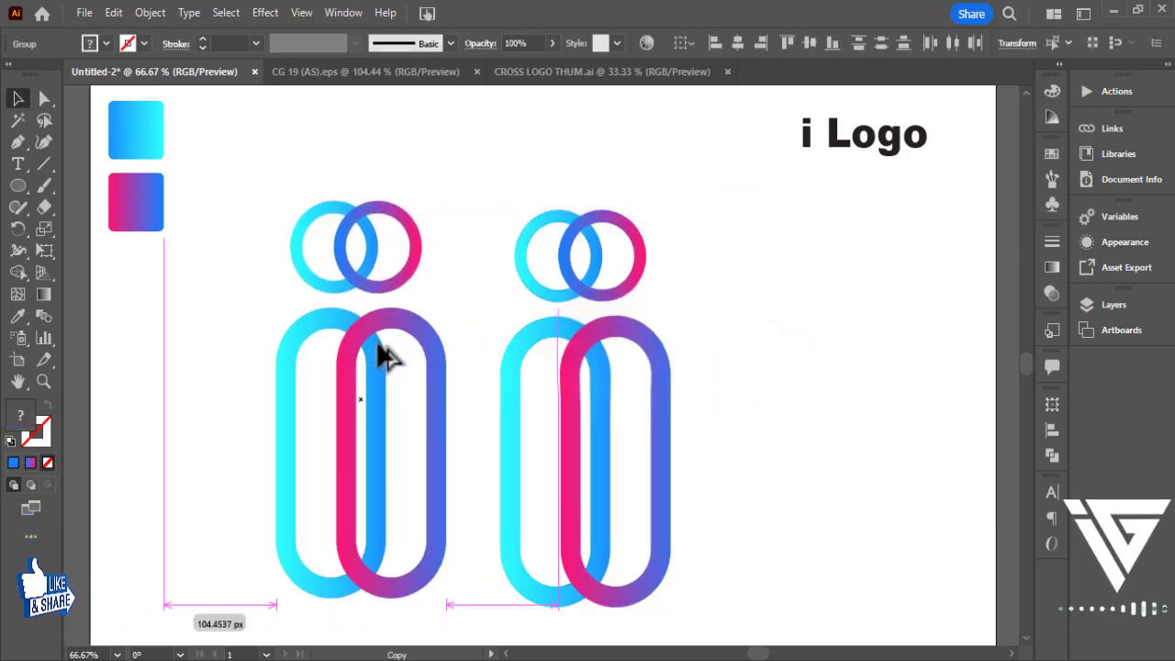
{"action": "left_click", "coordinate": [753, 487]}
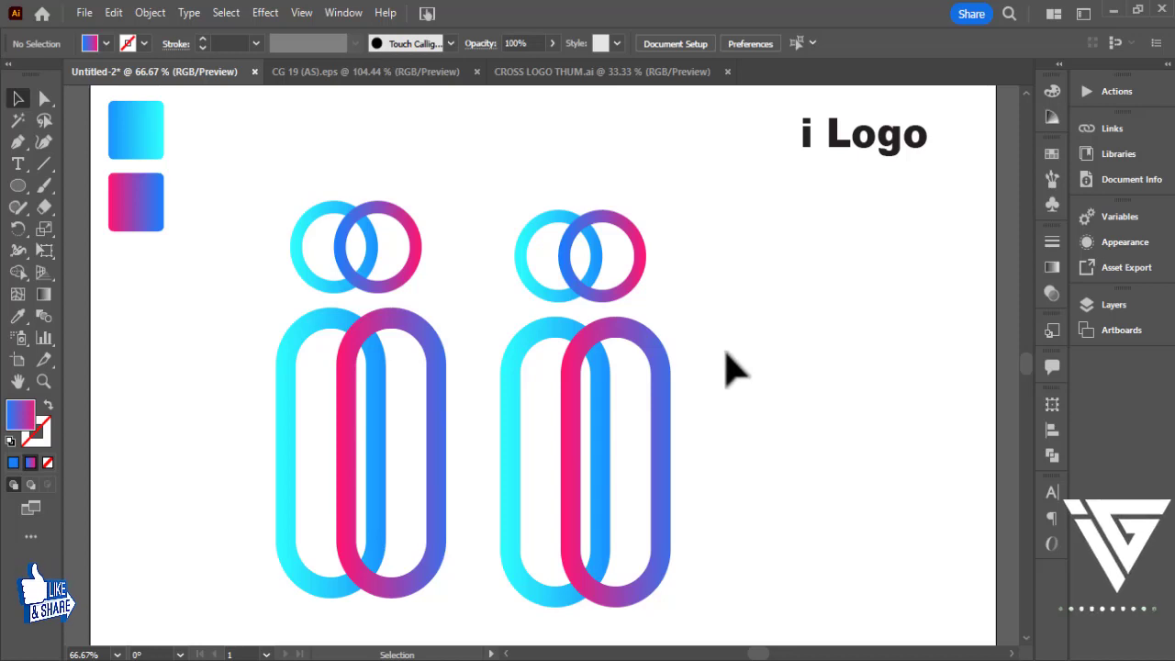
{"action": "left_click", "coordinate": [582, 481]}
{"action": "left_click", "coordinate": [749, 275]}
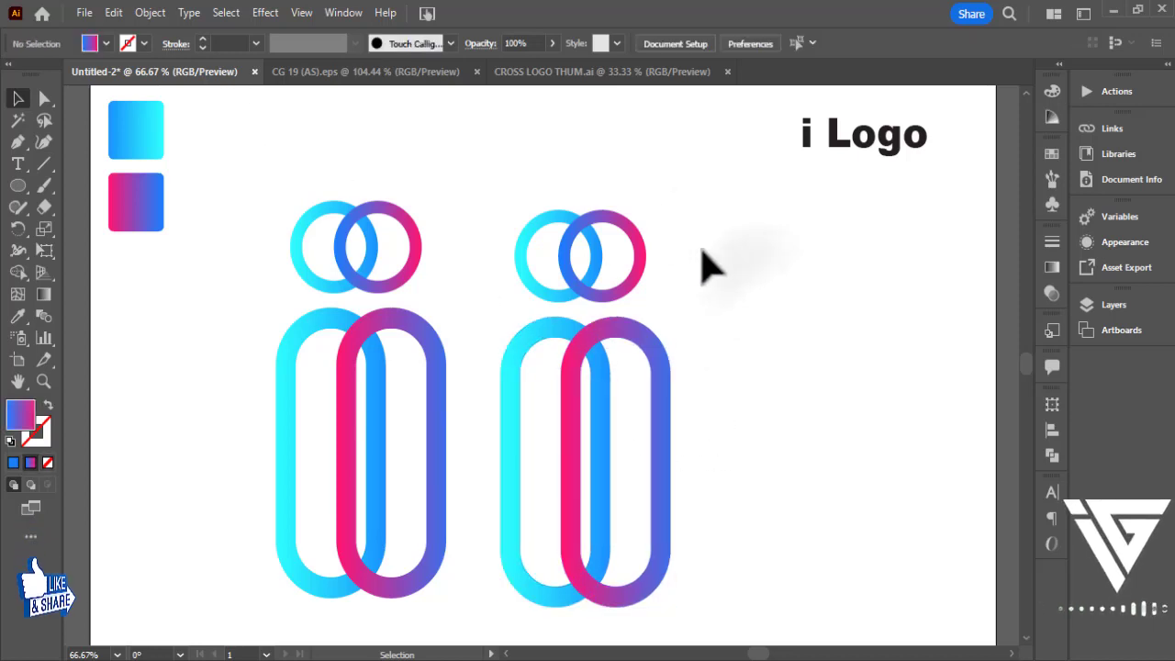
{"action": "left_click_drag", "start_coordinate": [568, 491], "coordinate": [570, 486]}
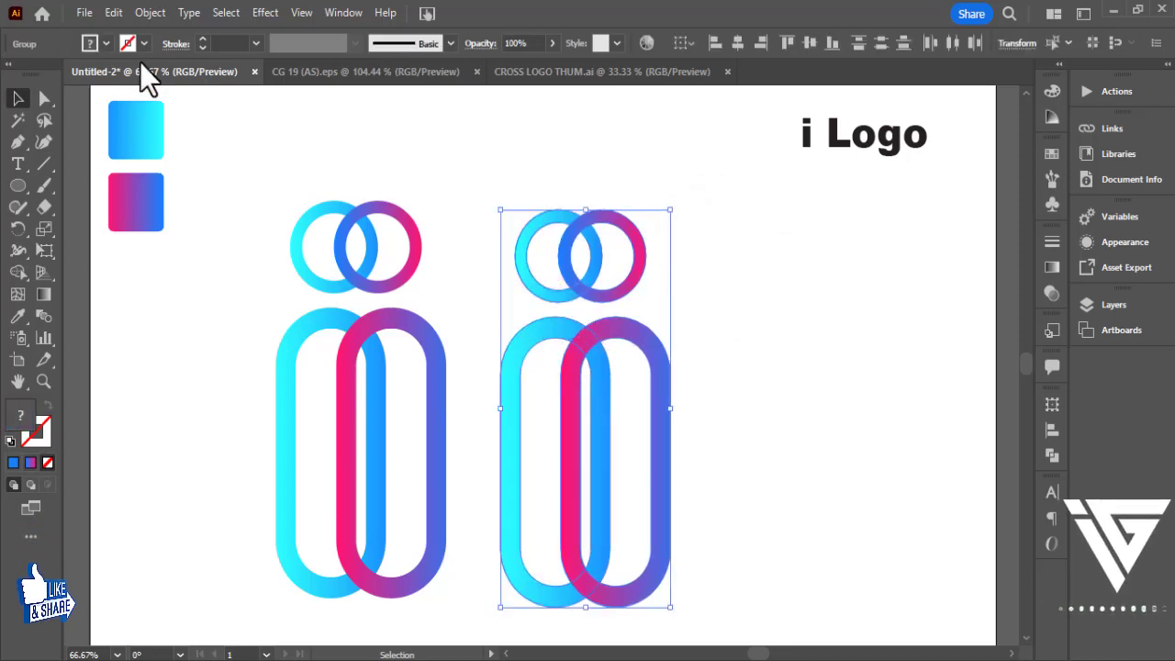
Apply Object > Intertwine > Make, flipping which loop and which ring lies on top at each crossing.
{"action": "left_click", "coordinate": [150, 13]}
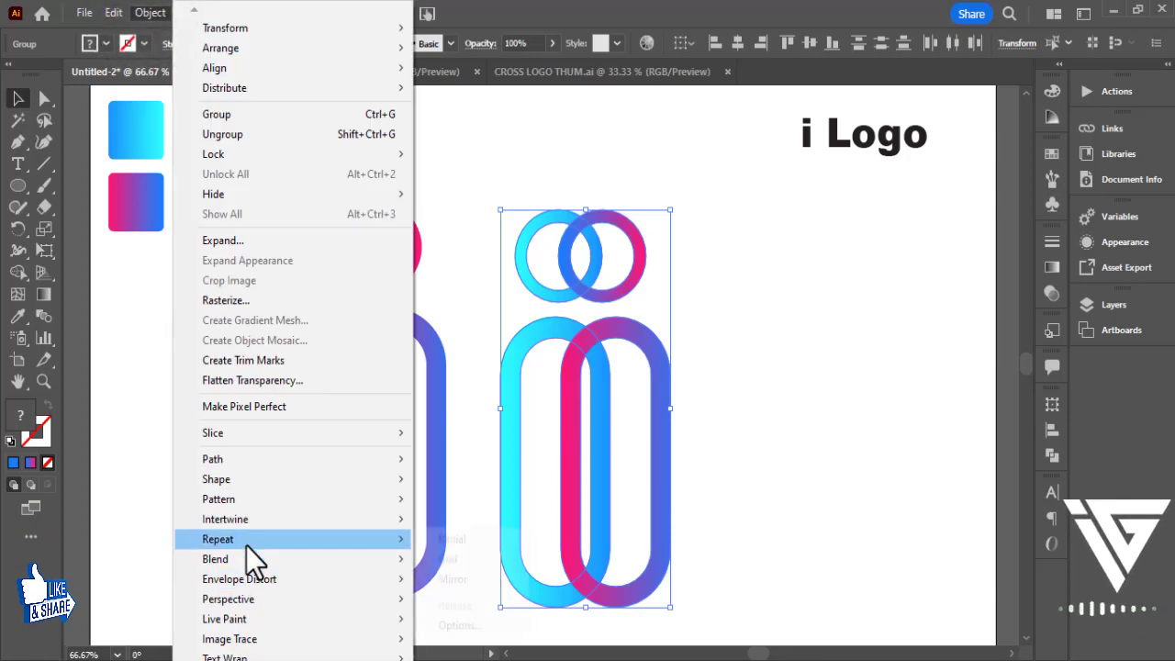
{"action": "mouse_move", "coordinate": [225, 520]}
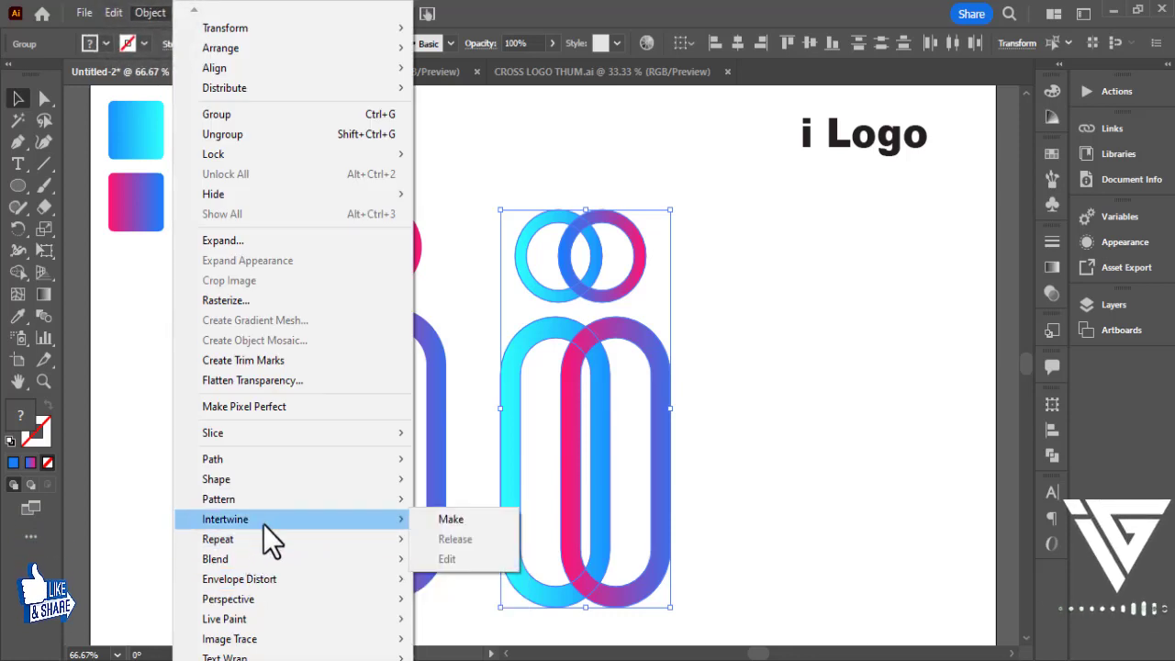
{"action": "left_click", "coordinate": [441, 518]}
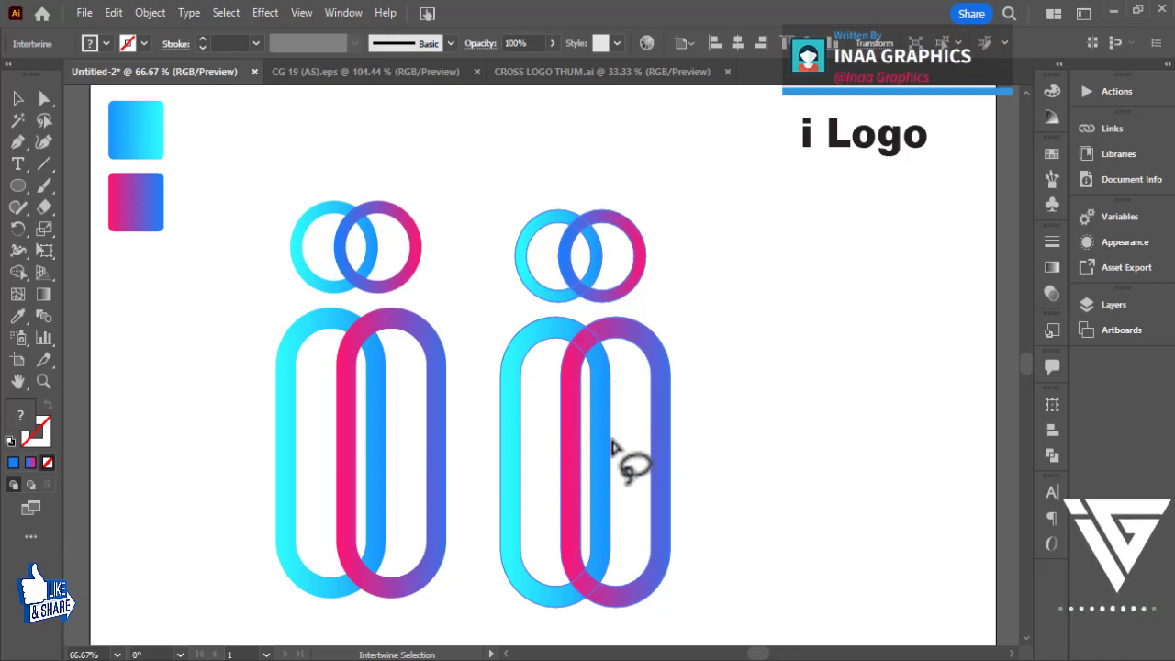
{"action": "mouse_move", "coordinate": [613, 343]}
{"action": "left_mouse_down"}
{"action": "mouse_move", "coordinate": [540, 350]}
{"action": "mouse_move", "coordinate": [574, 381]}
{"action": "left_mouse_up"}
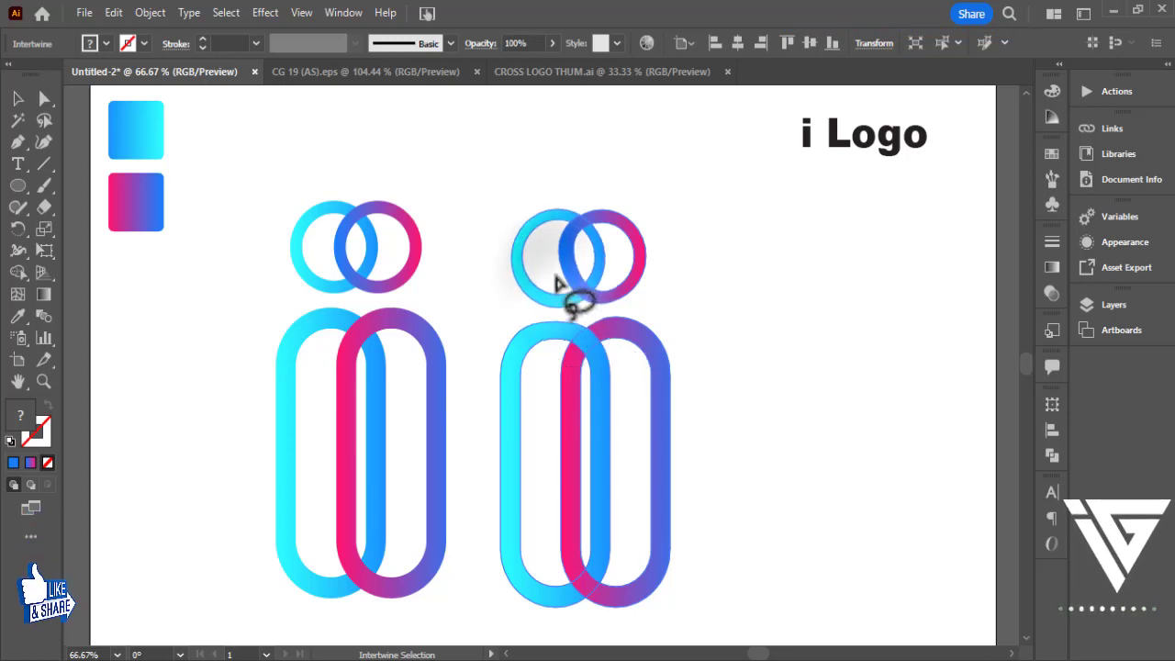
{"action": "mouse_move", "coordinate": [574, 295]}
{"action": "left_mouse_down"}
{"action": "mouse_move", "coordinate": [559, 268]}
{"action": "mouse_move", "coordinate": [575, 293]}
{"action": "left_mouse_up"}
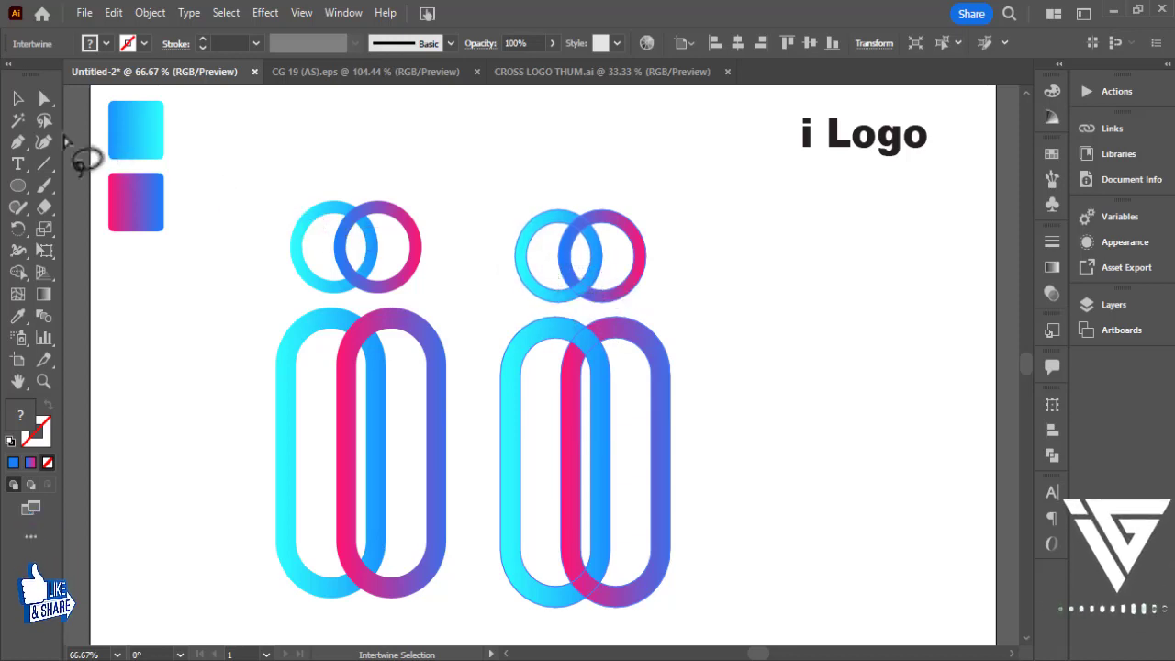
{"action": "left_click", "coordinate": [22, 101]}
{"action": "left_click", "coordinate": [792, 404]}
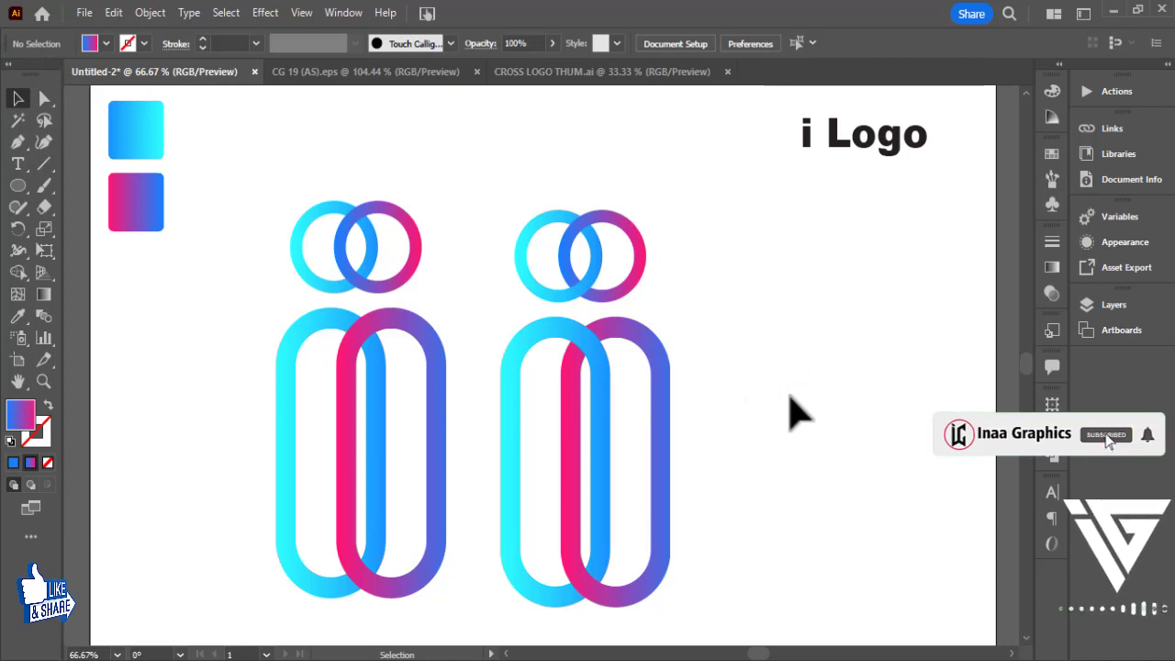
Marquee-select the unwoven left 'i' copy and delete it.
{"action": "left_click_drag", "start_coordinate": [452, 188], "coordinate": [290, 425]}
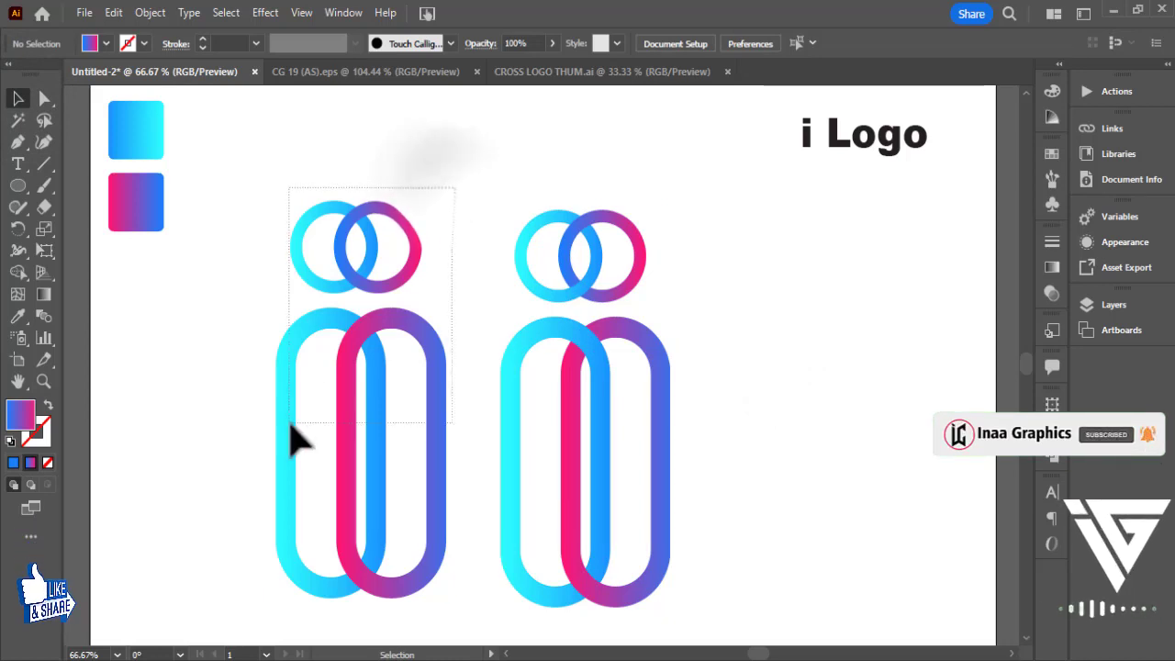
{"action": "key", "text": "Delete"}
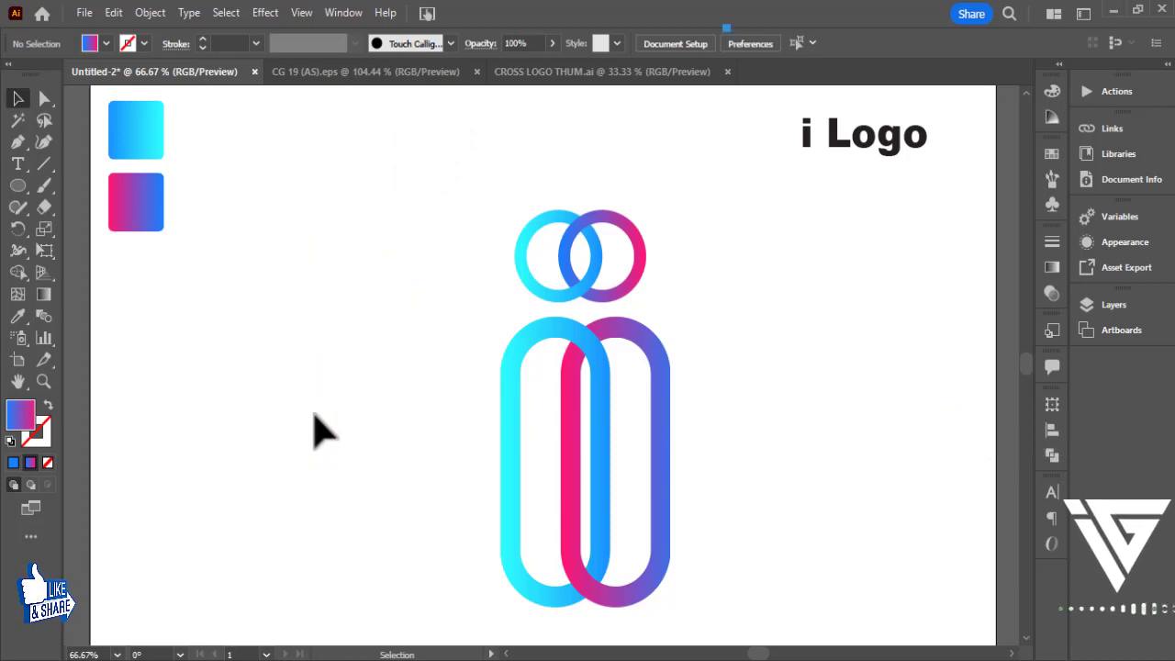
{"action": "key", "text": "ctrl+minus"}
Draw a large black-filled rectangle over the logo.
{"action": "mouse_move", "coordinate": [372, 445]}
{"action": "left_mouse_down"}
{"action": "mouse_move", "coordinate": [381, 357]}
{"action": "mouse_move", "coordinate": [390, 408]}
{"action": "left_mouse_up"}
{"action": "left_click_drag", "start_coordinate": [18, 191], "coordinate": [79, 183]}
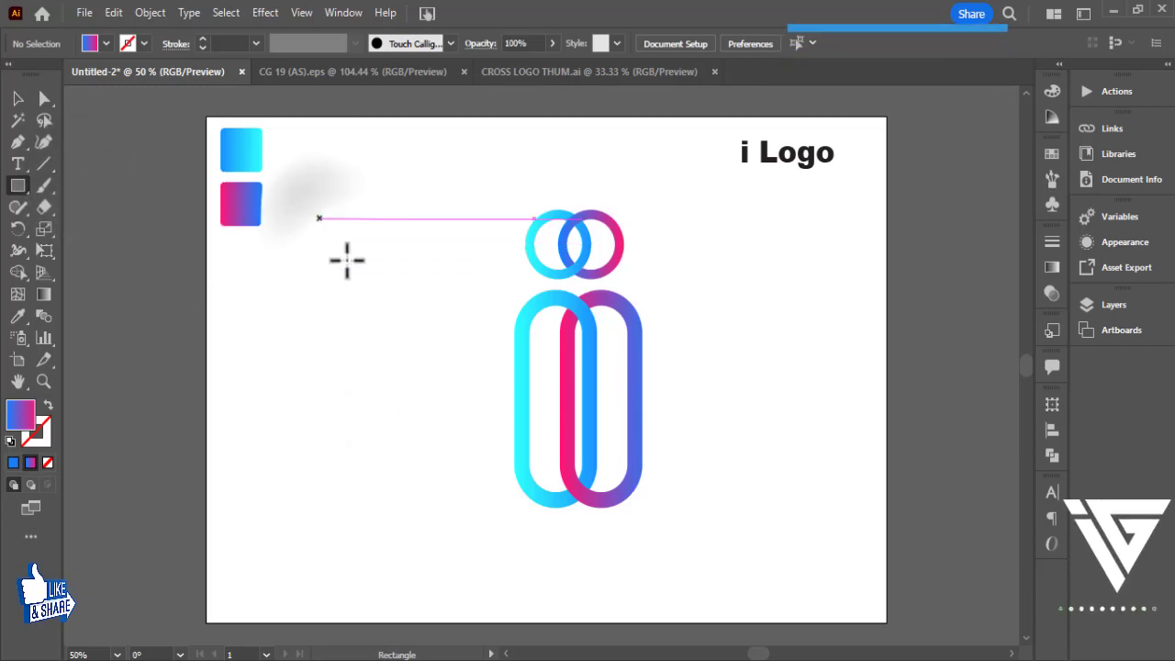
{"action": "left_click_drag", "start_coordinate": [319, 218], "coordinate": [742, 532]}
{"action": "left_click", "coordinate": [18, 99]}
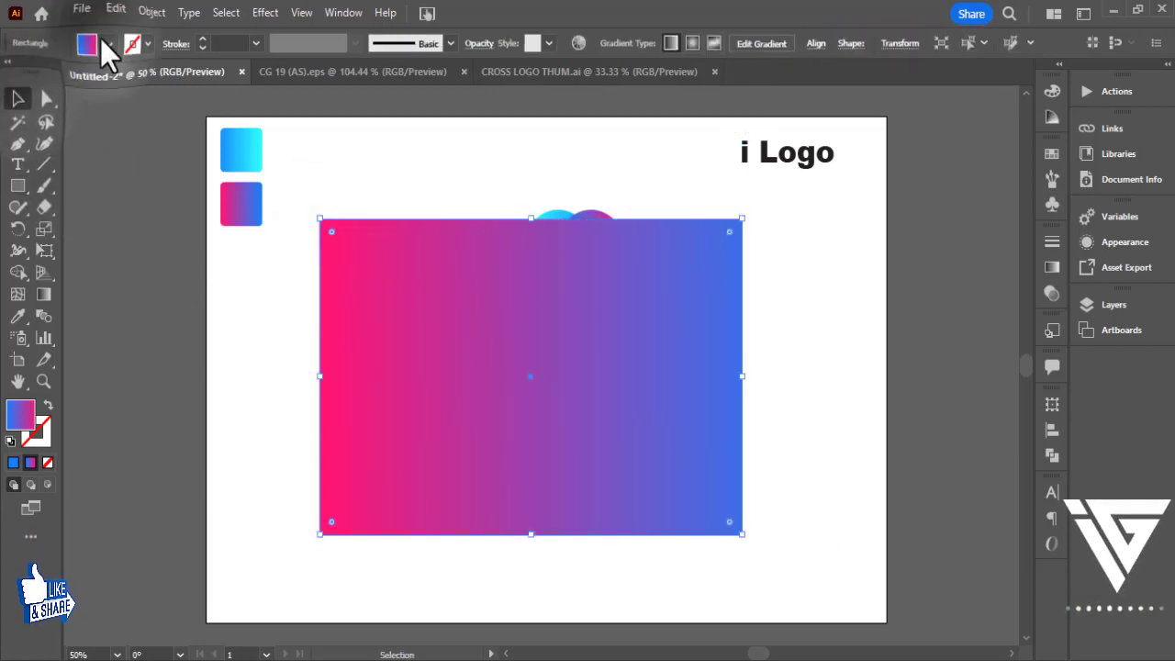
{"action": "left_click", "coordinate": [106, 43]}
{"action": "left_click", "coordinate": [55, 101]}
{"action": "left_click", "coordinate": [484, 353]}
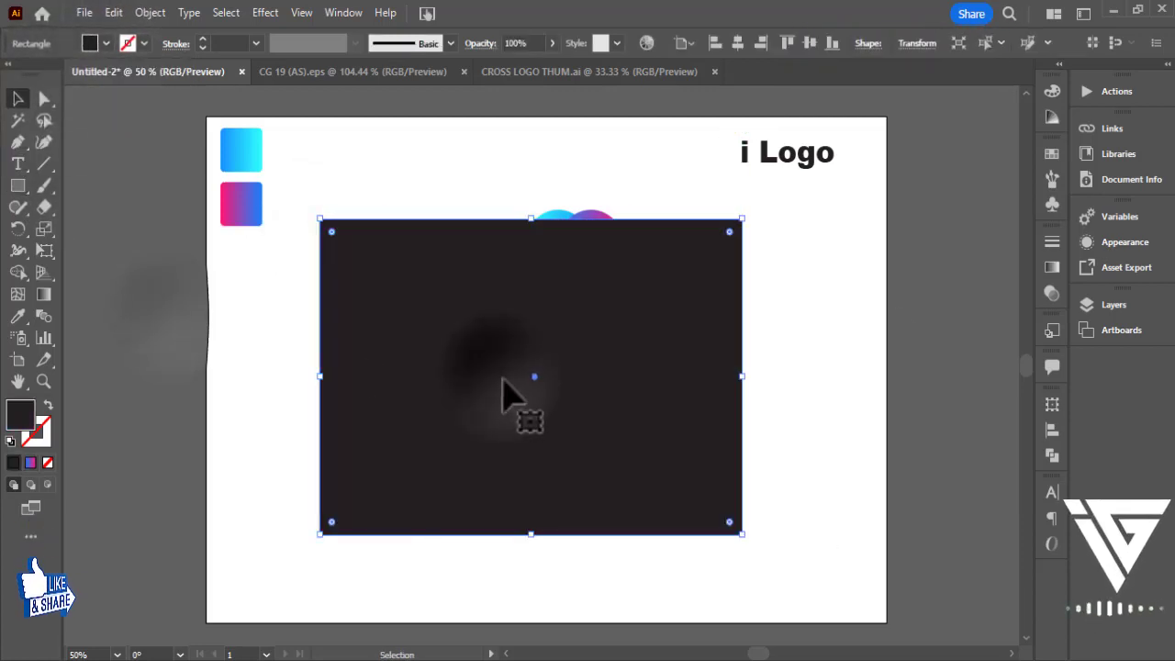
Align the dark rectangle to the artboard's left and top edges and stretch it to fill the artboard.
{"action": "left_click", "coordinate": [1054, 431]}
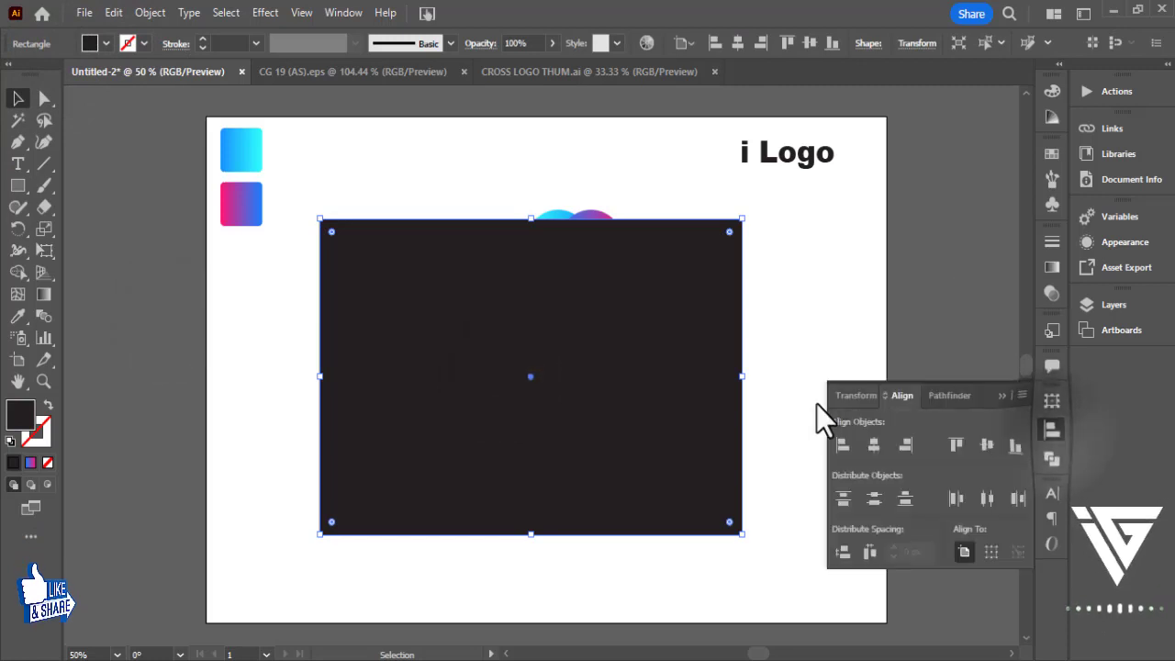
{"action": "left_click", "coordinate": [843, 445]}
{"action": "left_click", "coordinate": [966, 447]}
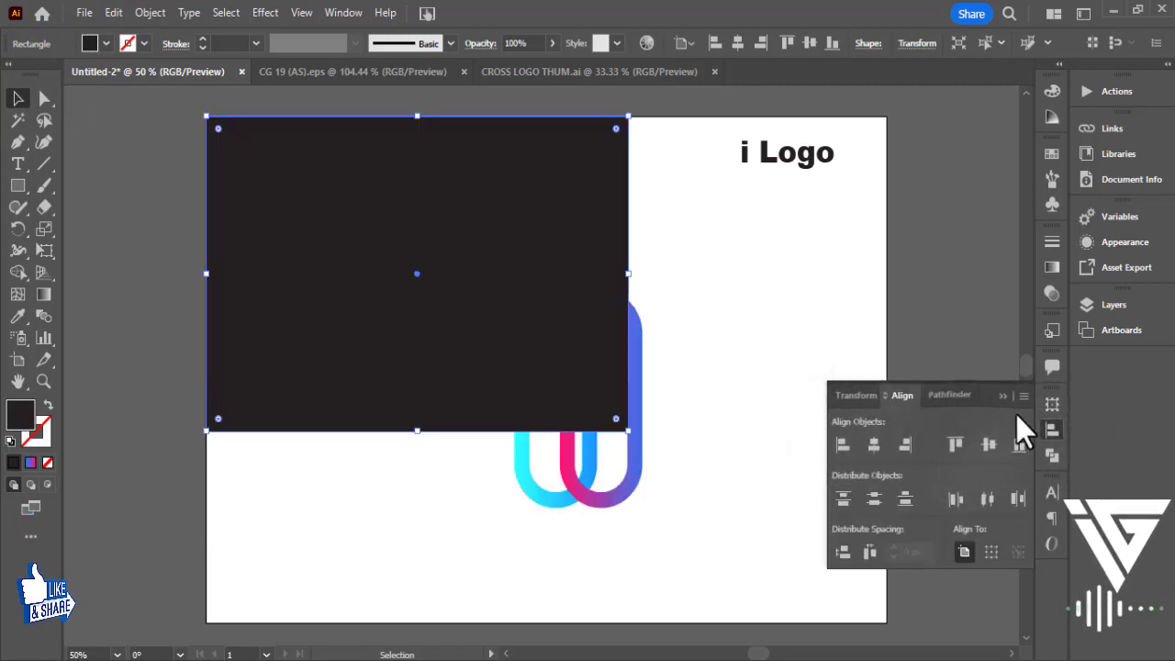
{"action": "left_click_drag", "start_coordinate": [628, 431], "coordinate": [878, 618]}
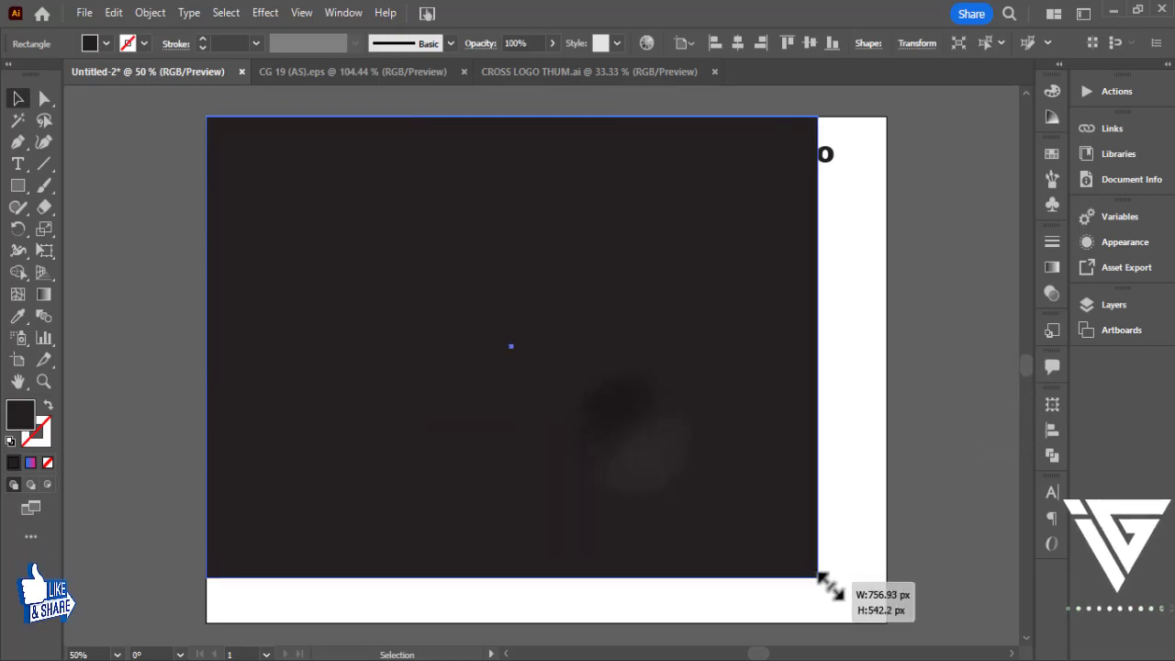
Send the dark rectangle to the back and use Outline view (Ctrl+Y) to select the hidden title.
{"action": "right_click", "coordinate": [796, 525]}
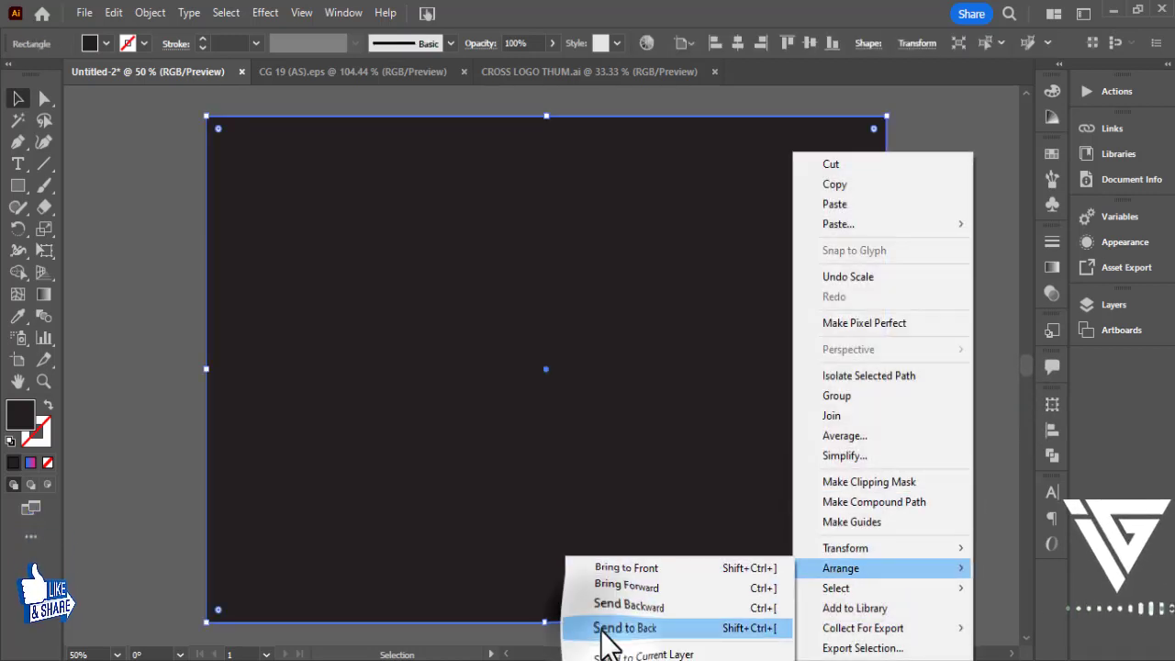
{"action": "left_click", "coordinate": [606, 629]}
{"action": "left_click", "coordinate": [938, 356]}
{"action": "left_click", "coordinate": [642, 165]}
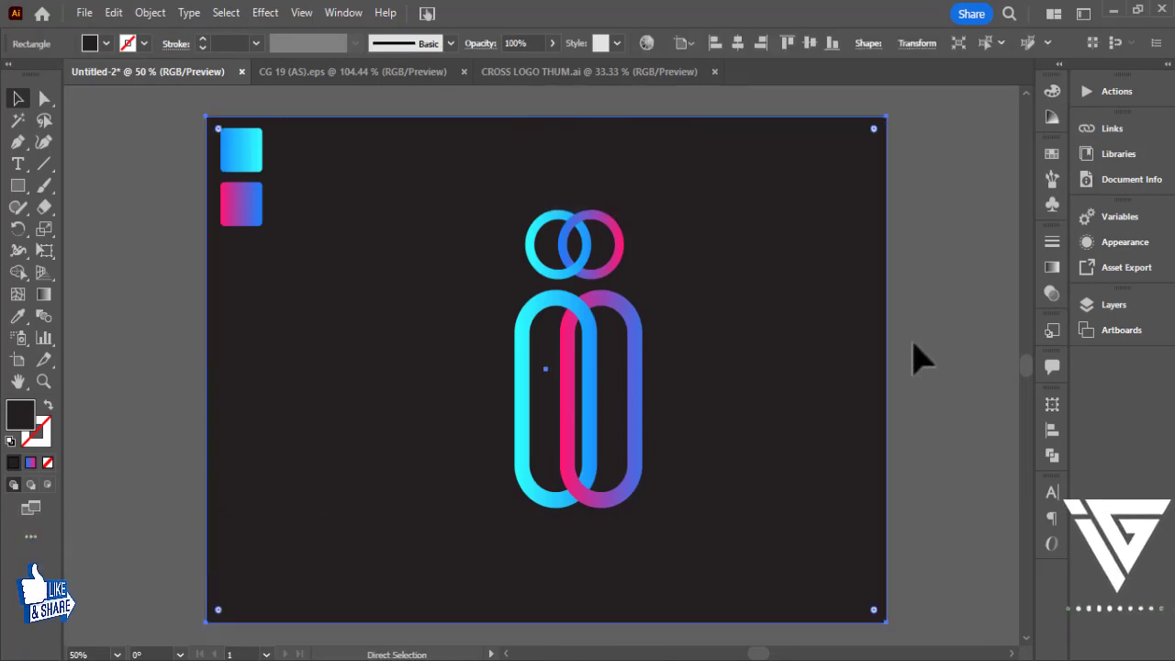
{"action": "key", "text": "ctrl+y"}
{"action": "left_click", "coordinate": [769, 170]}
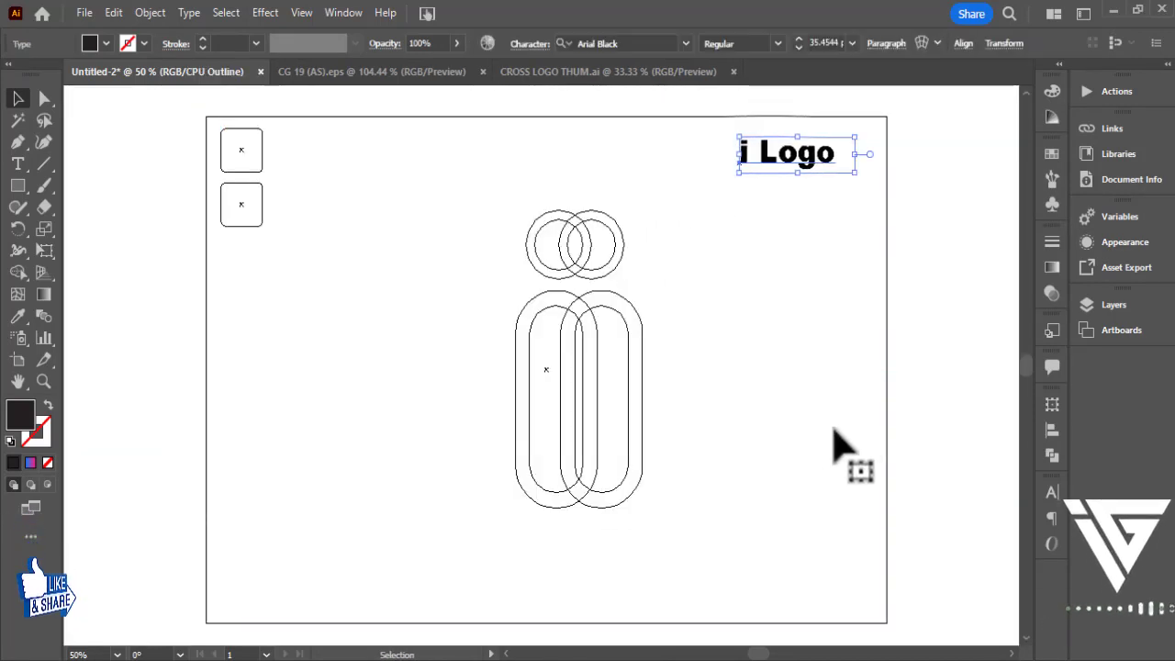
Bring the 'i Logo' text to the front, return to Preview, and fill it white.
{"action": "right_click", "coordinate": [771, 450]}
{"action": "left_click", "coordinate": [654, 570]}
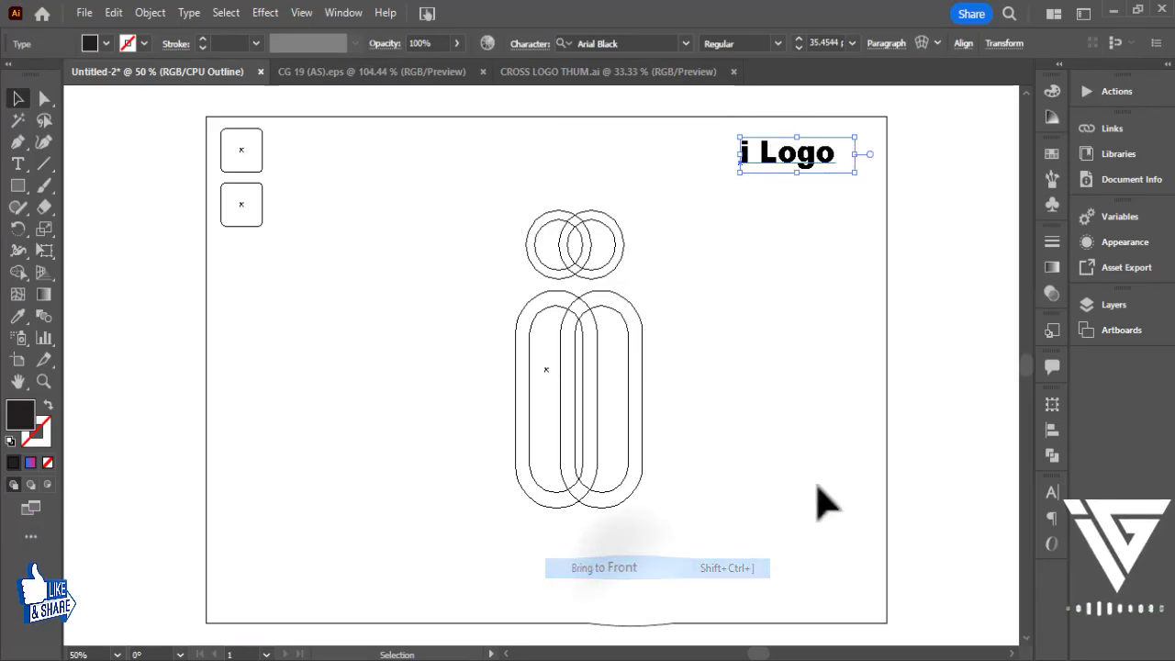
{"action": "key", "text": "ctrl+y"}
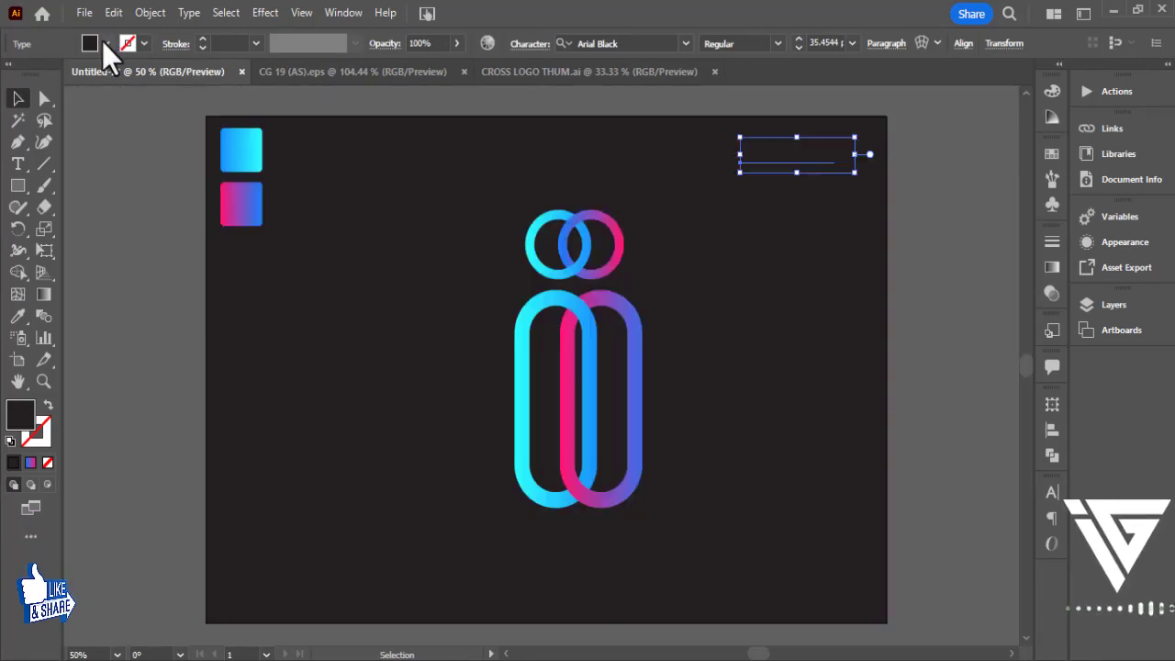
{"action": "left_click", "coordinate": [105, 43]}
{"action": "left_click", "coordinate": [35, 75]}
{"action": "left_click", "coordinate": [309, 328]}
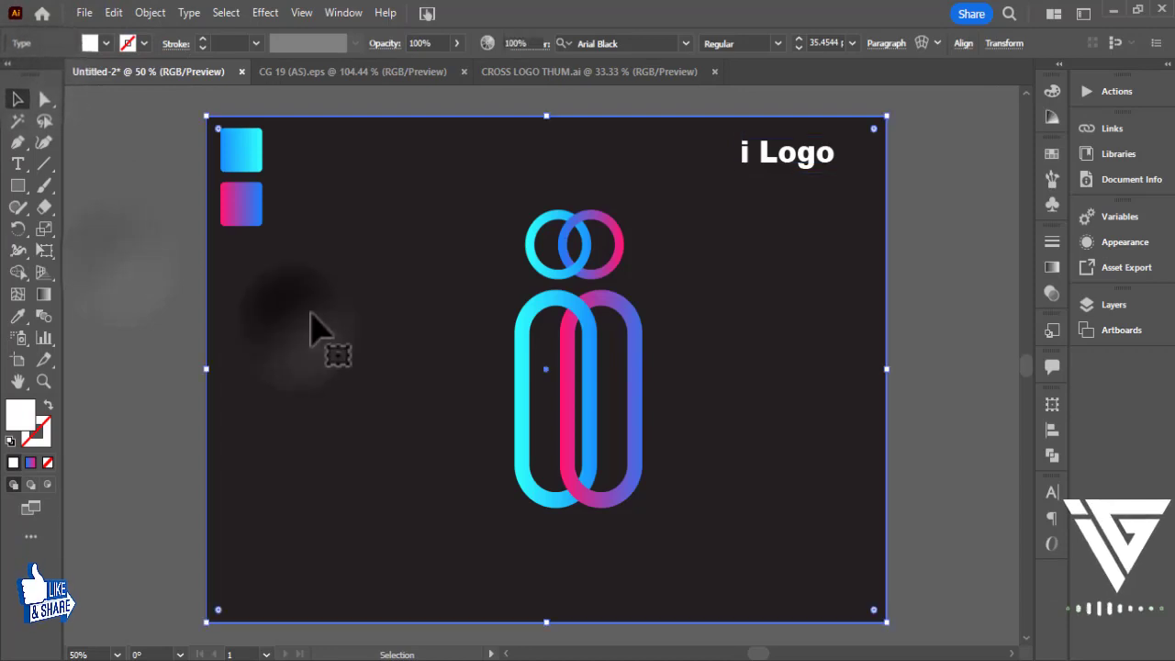
{"action": "left_click", "coordinate": [923, 478]}
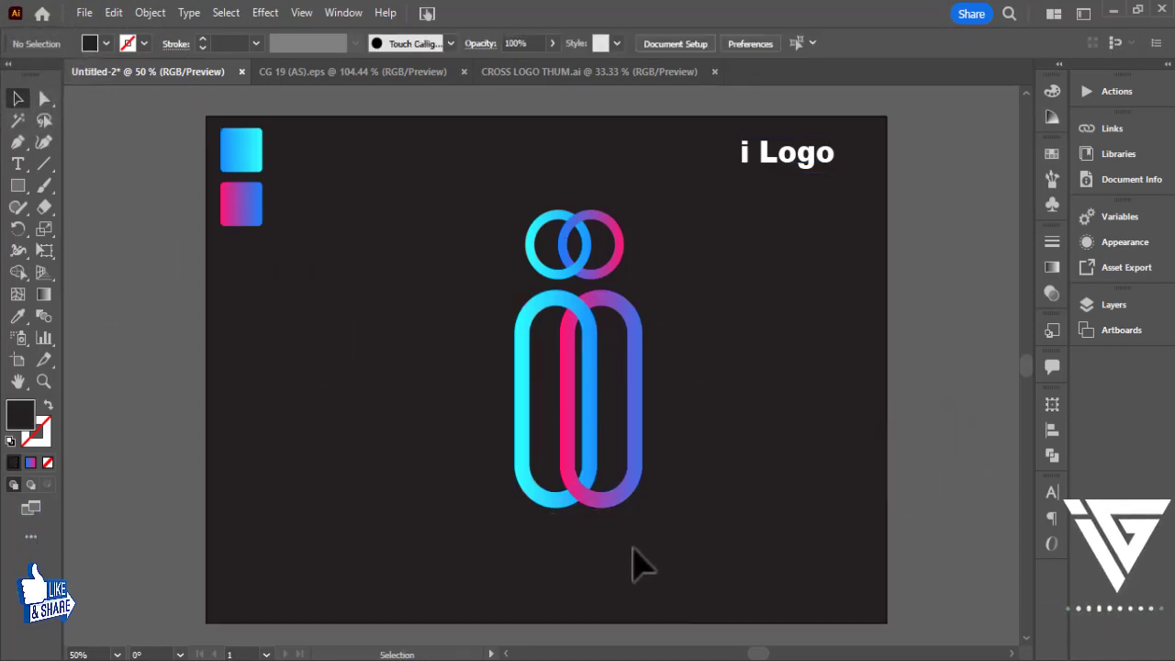
Replace the 'i Logo' heading text with 'YOUR LOGO NAME'.
{"action": "double_click", "coordinate": [778, 154]}
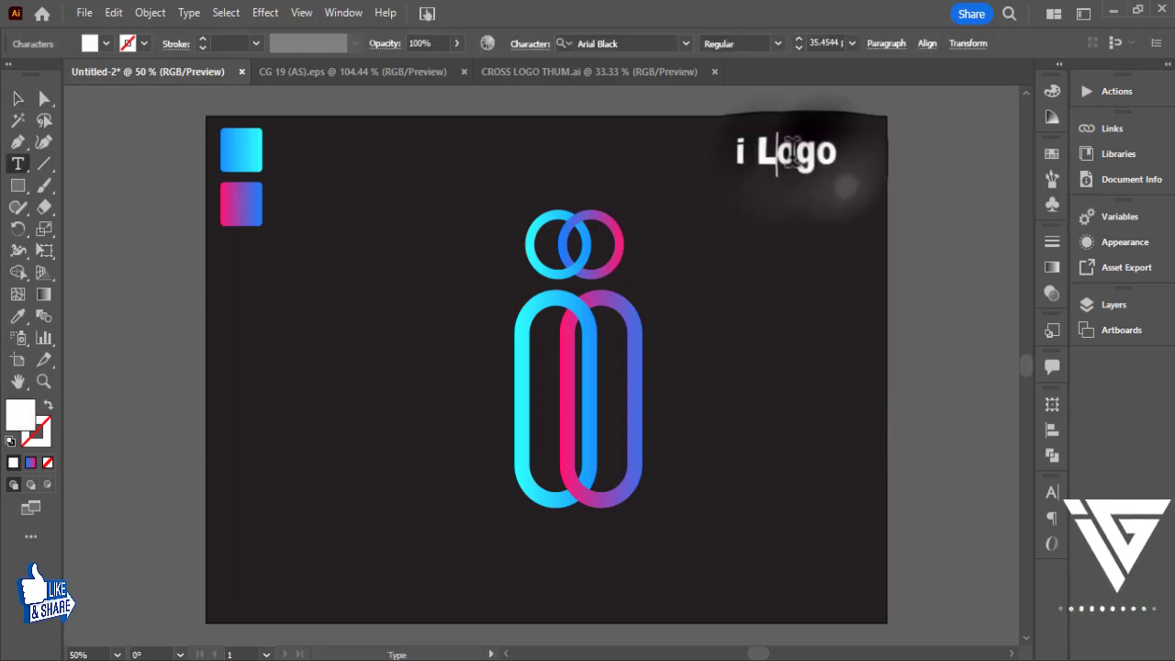
{"action": "left_click_drag", "start_coordinate": [836, 153], "coordinate": [723, 151]}
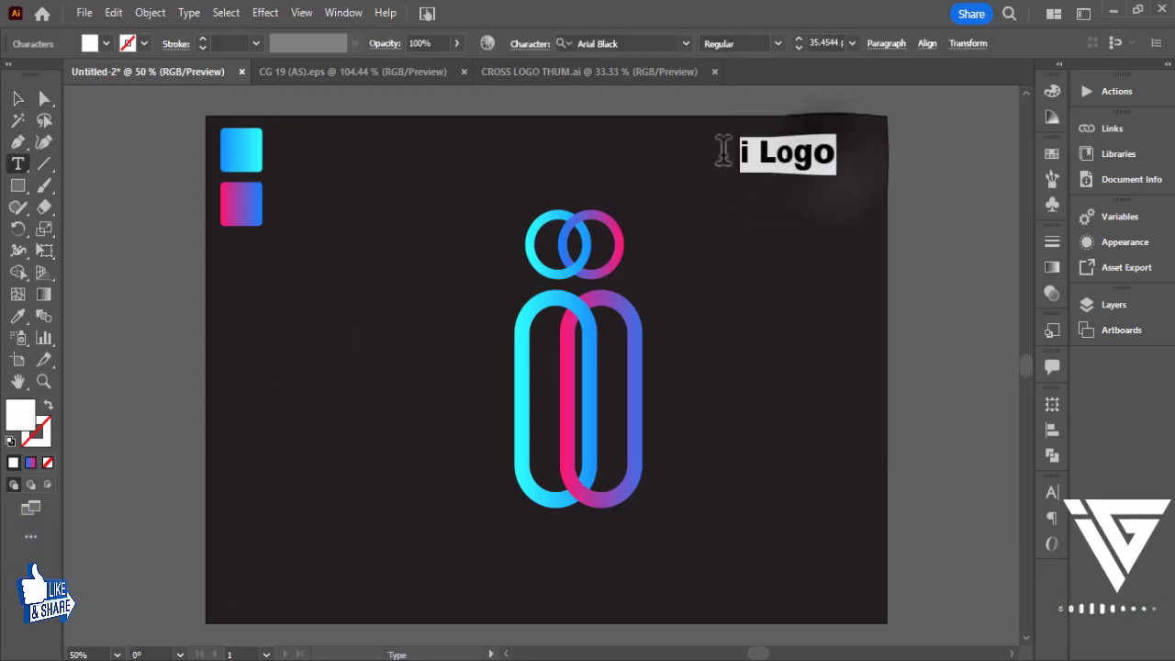
{"action": "type", "text": "YOUR LOGO N"}
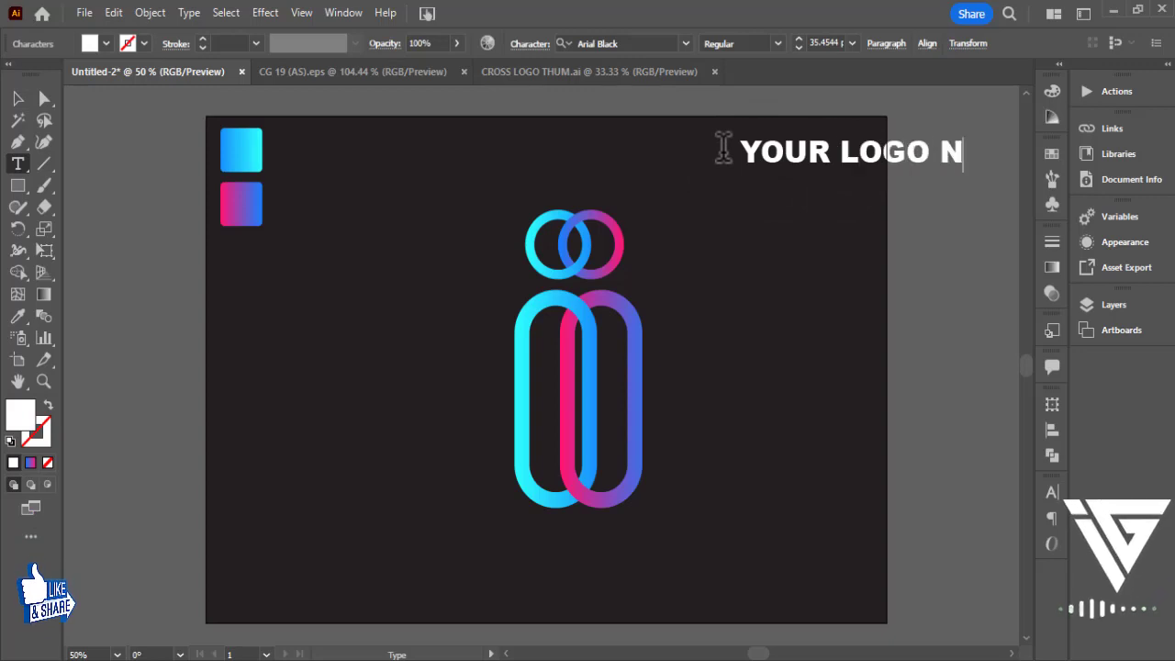
{"action": "type", "text": "AME"}
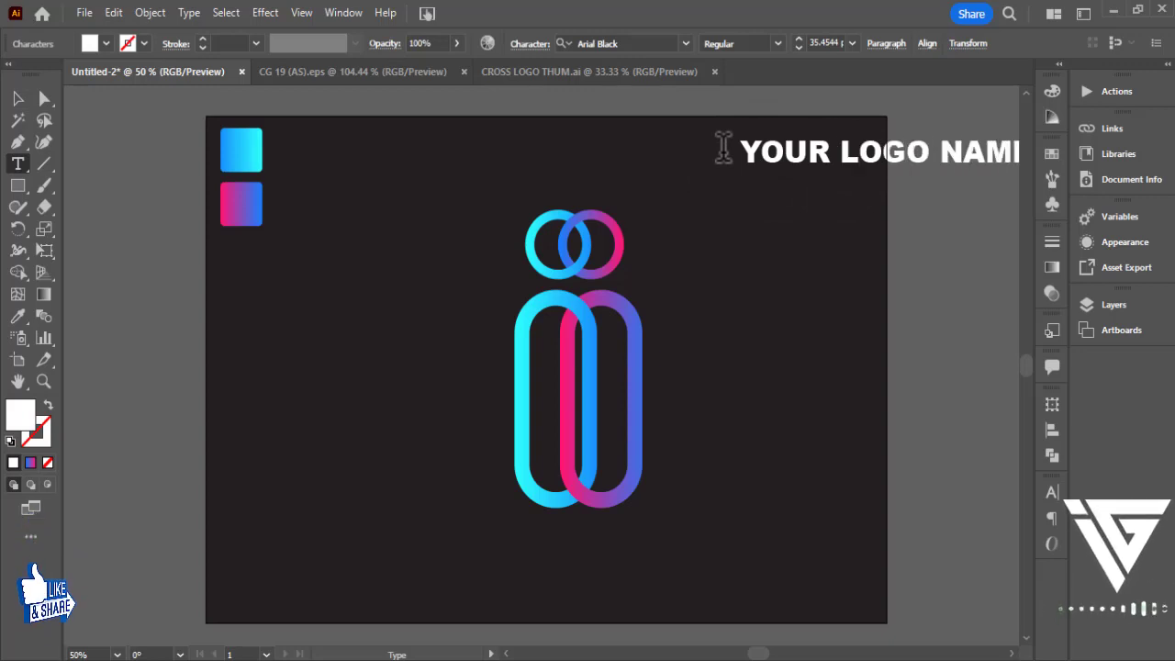
Move the YOUR LOGO NAME text just beneath the i logo and scale it down.
{"action": "left_click", "coordinate": [17, 98]}
{"action": "mouse_move", "coordinate": [907, 175]}
{"action": "left_mouse_down"}
{"action": "mouse_move", "coordinate": [569, 505]}
{"action": "mouse_move", "coordinate": [603, 566]}
{"action": "left_mouse_up"}
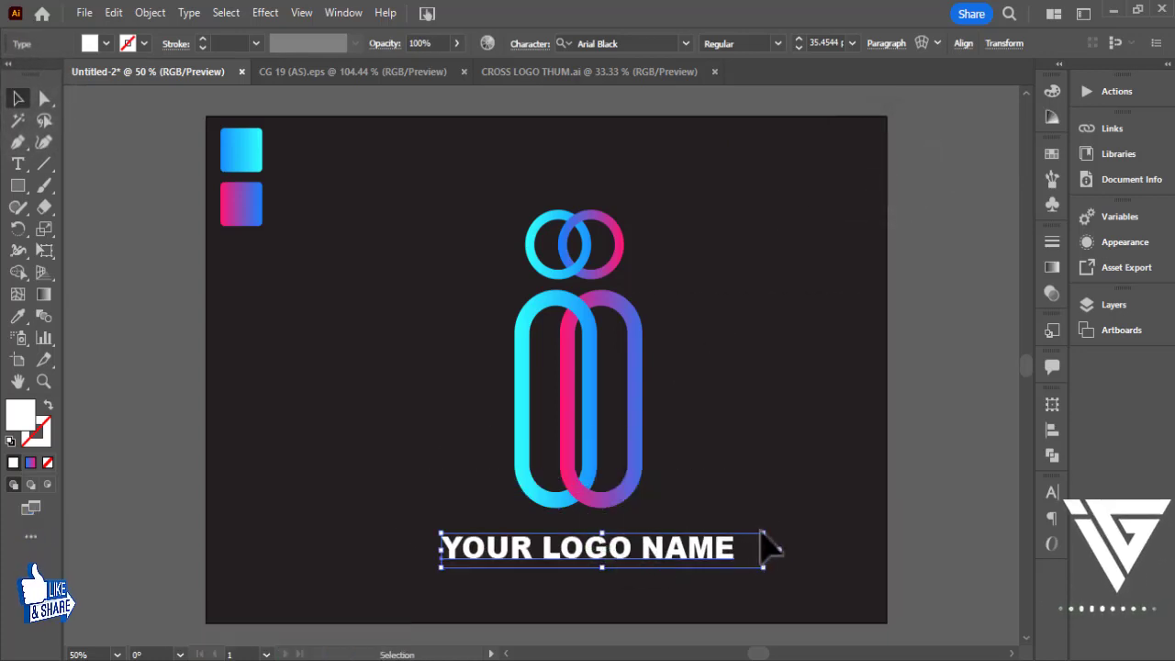
{"action": "left_click_drag", "start_coordinate": [763, 534], "coordinate": [718, 539]}
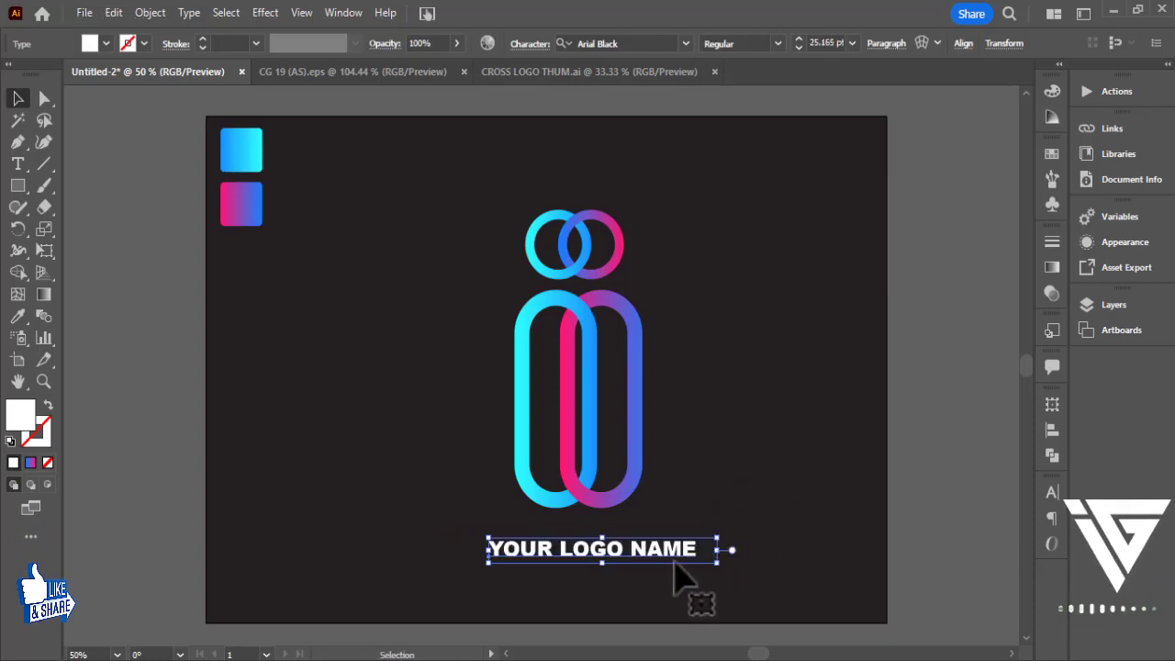
{"action": "left_click_drag", "start_coordinate": [675, 575], "coordinate": [655, 560]}
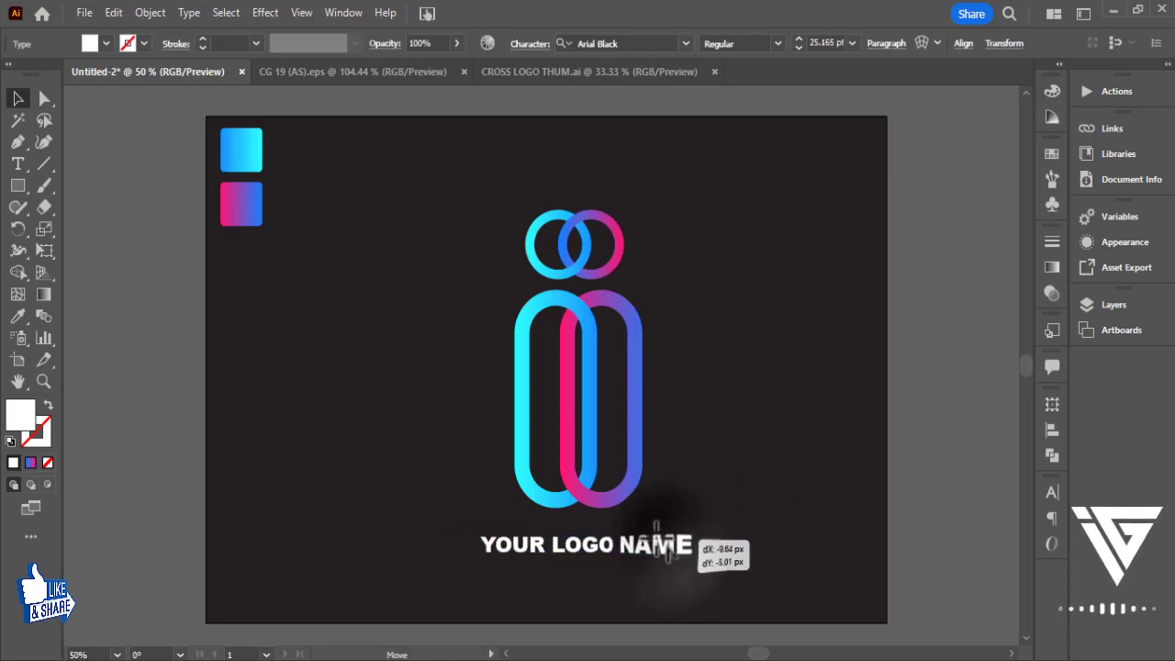
{"action": "left_click", "coordinate": [948, 489]}
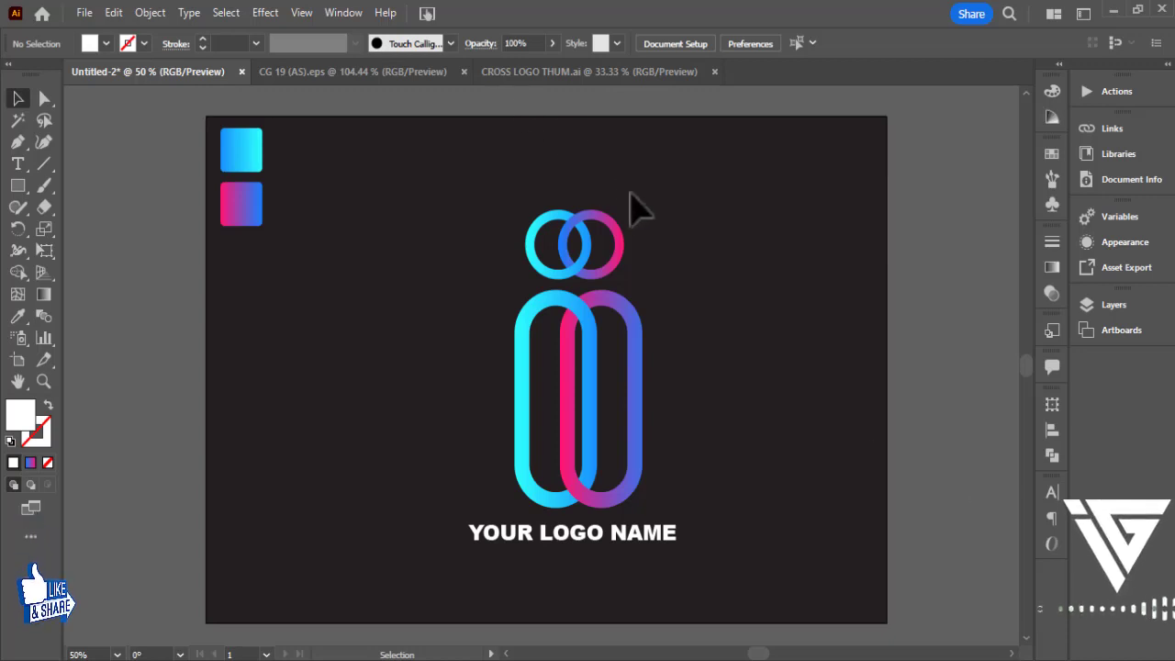
Select the intertwined logo group and centre it horizontally on the artboard.
{"action": "left_click_drag", "start_coordinate": [634, 197], "coordinate": [597, 388]}
{"action": "left_click_drag", "start_coordinate": [708, 220], "coordinate": [525, 268]}
{"action": "left_click", "coordinate": [648, 334]}
{"action": "right_click", "coordinate": [641, 333]}
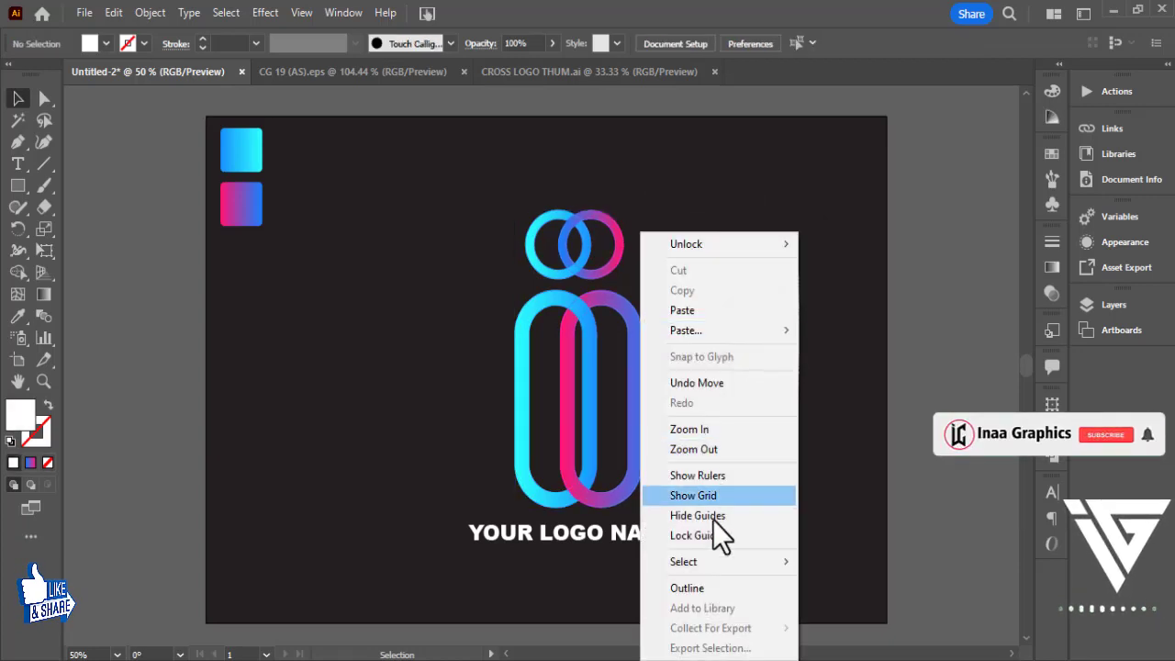
{"action": "left_click", "coordinate": [609, 308]}
{"action": "right_click", "coordinate": [609, 309]}
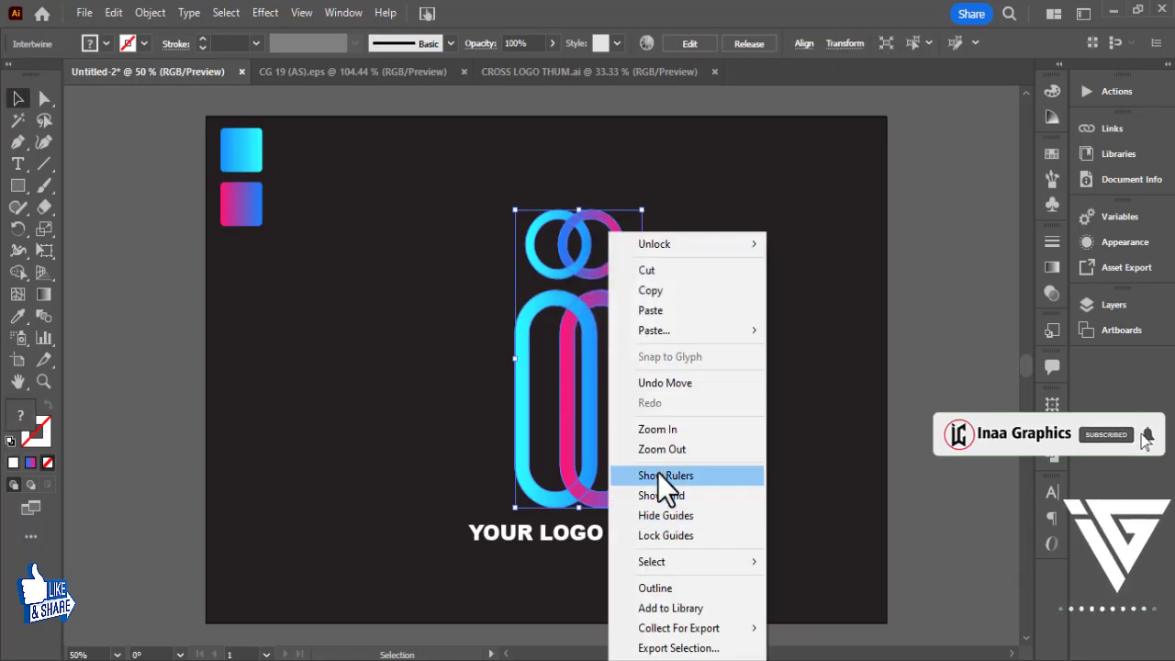
{"action": "left_click", "coordinate": [707, 211]}
{"action": "left_click", "coordinate": [558, 336]}
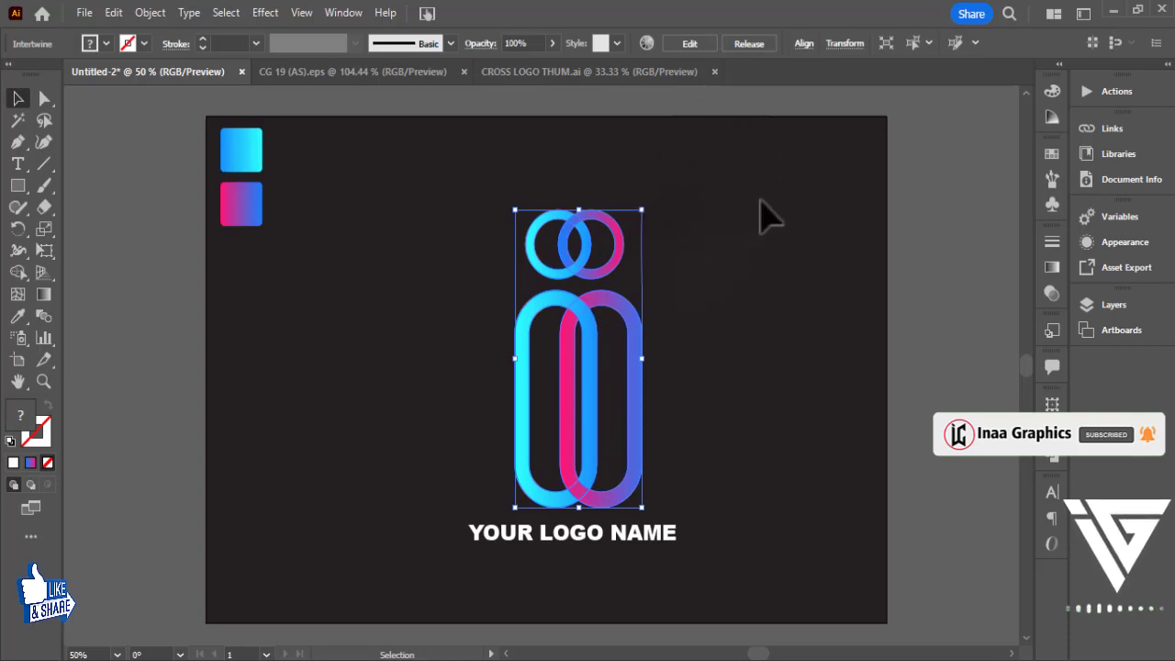
{"action": "left_click", "coordinate": [1052, 429]}
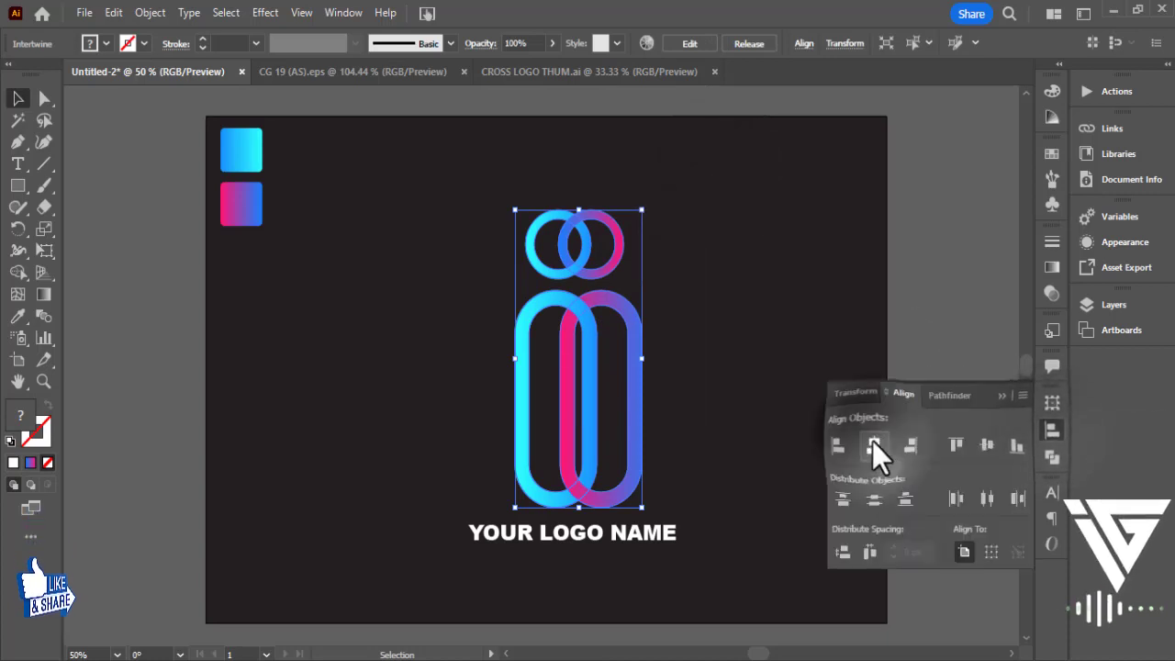
{"action": "left_click", "coordinate": [873, 442]}
Shift the YOUR LOGO NAME text left so it sits centred under the logo.
{"action": "left_click", "coordinate": [845, 372]}
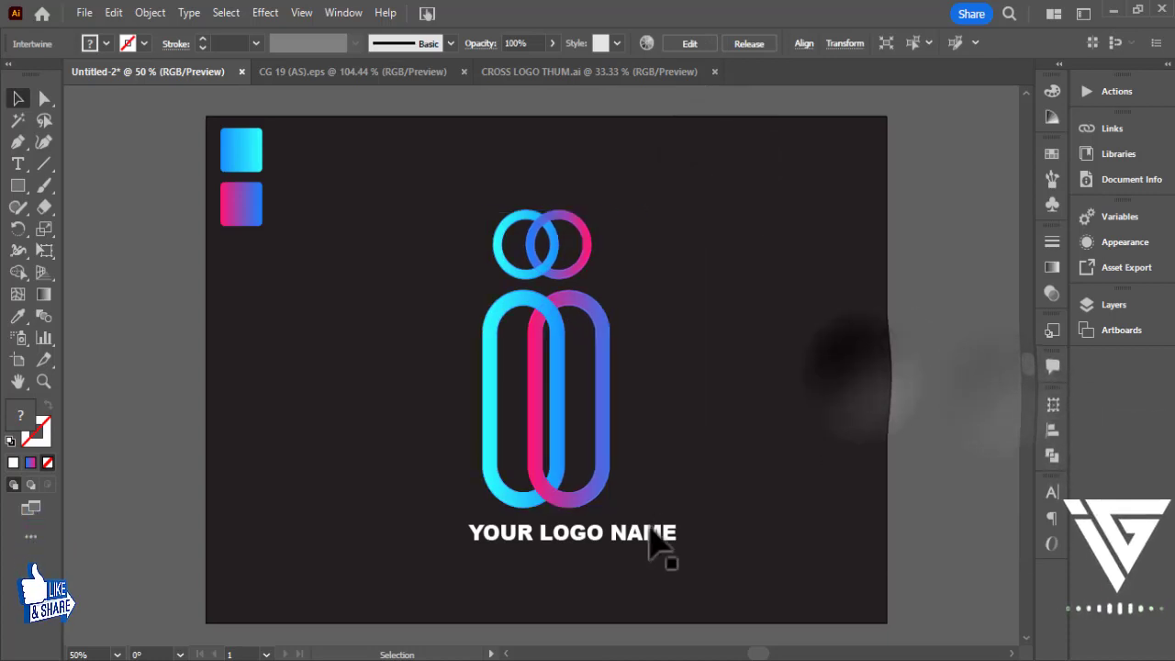
{"action": "left_click_drag", "start_coordinate": [650, 542], "coordinate": [614, 428]}
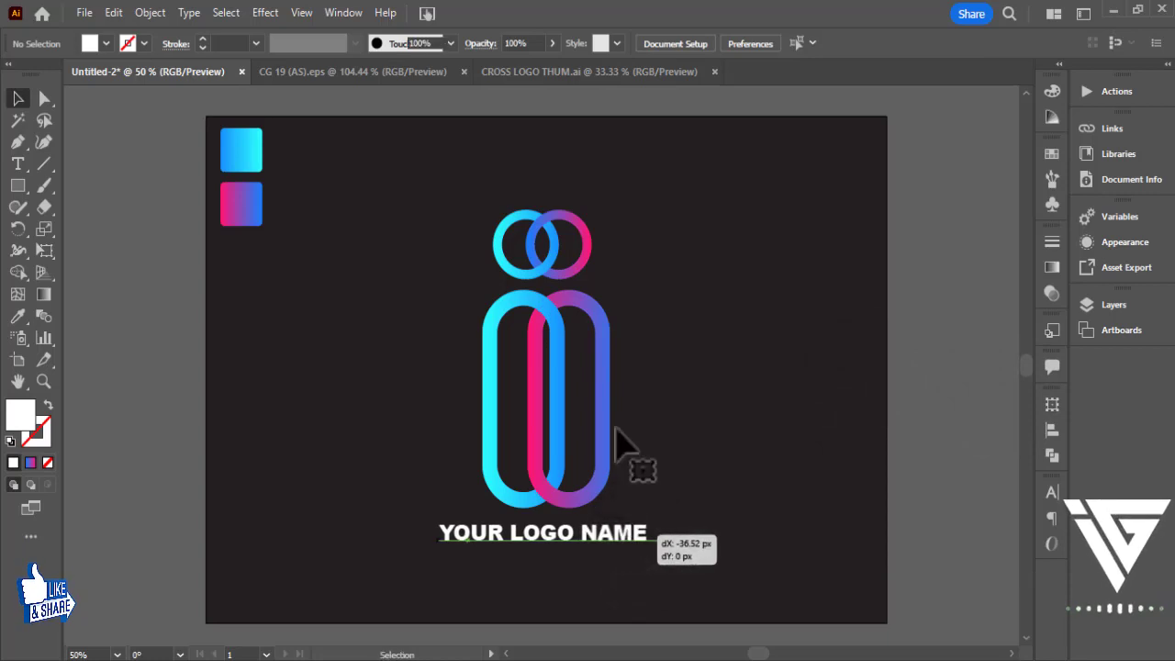
{"action": "left_click", "coordinate": [599, 377]}
{"action": "right_click", "coordinate": [593, 312]}
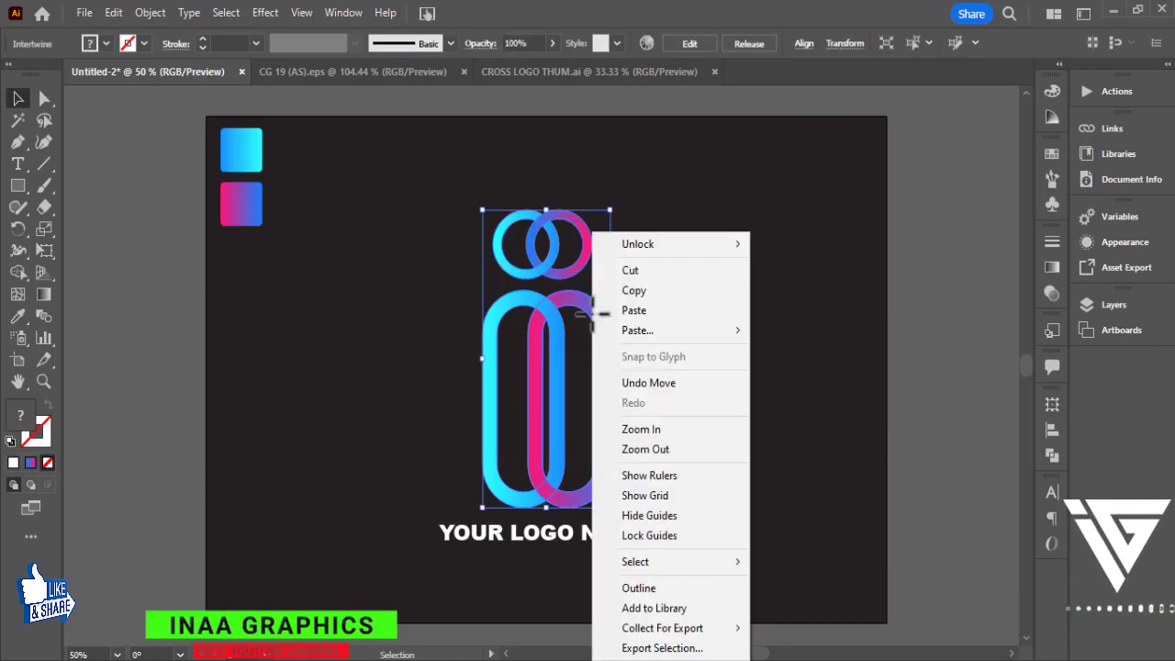
{"action": "left_click", "coordinate": [821, 381]}
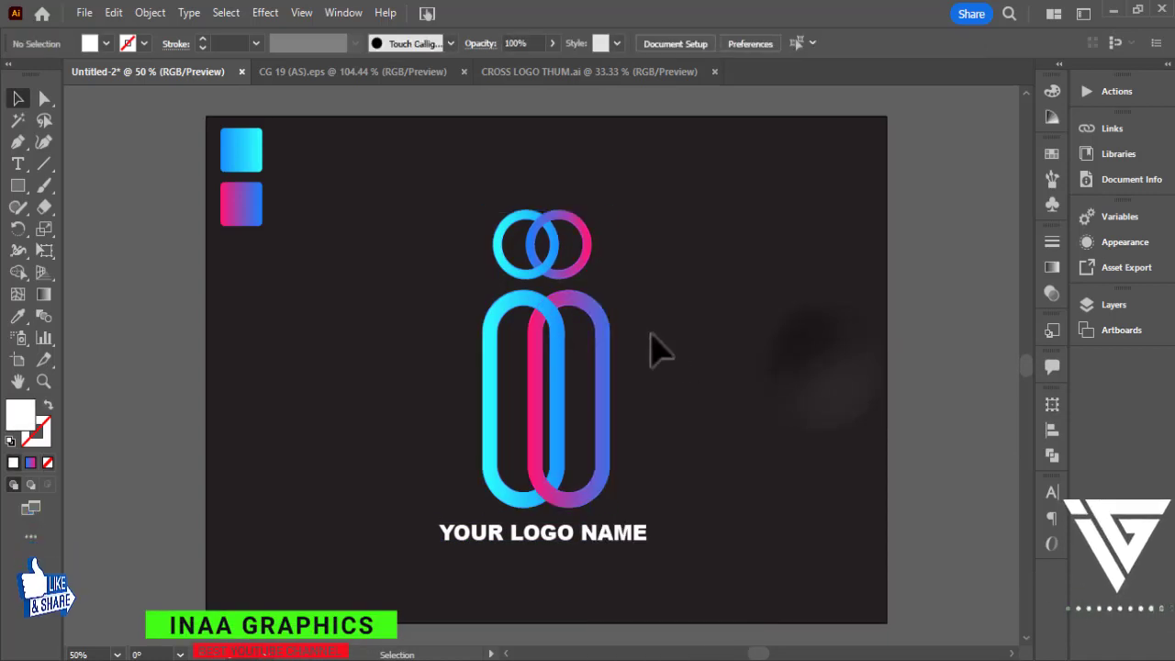